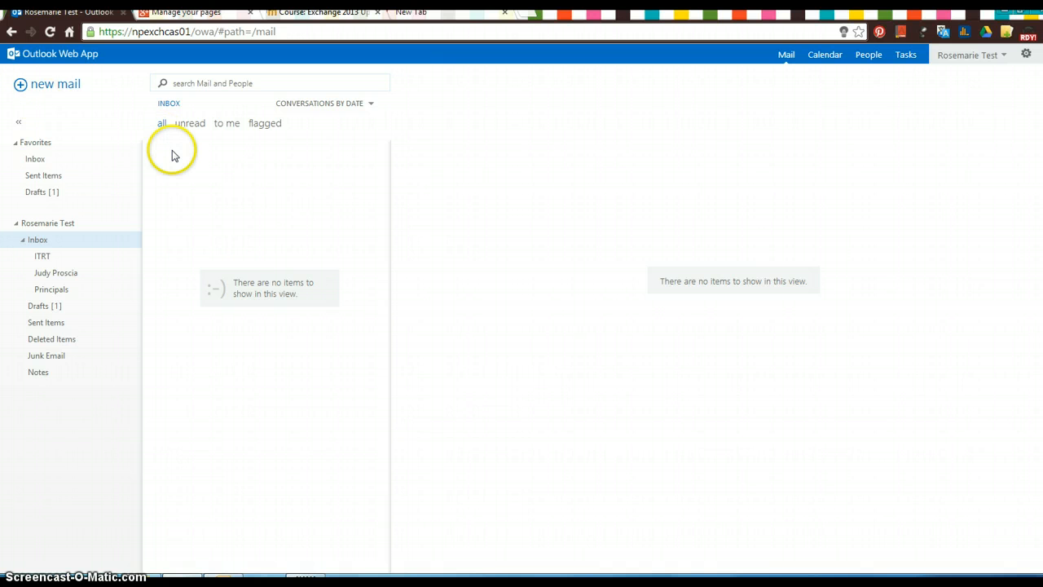
# Step: Open the inbox rules in the account options and create a new rule for arriving messages, named with the sender's first name
pyautogui.click(1029, 55)
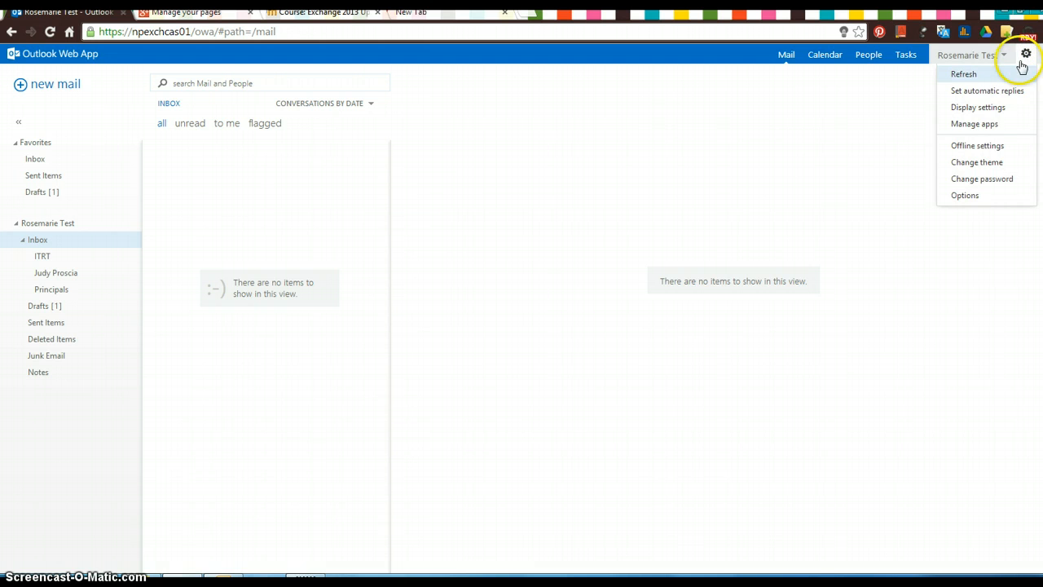
pyautogui.click(985, 194)
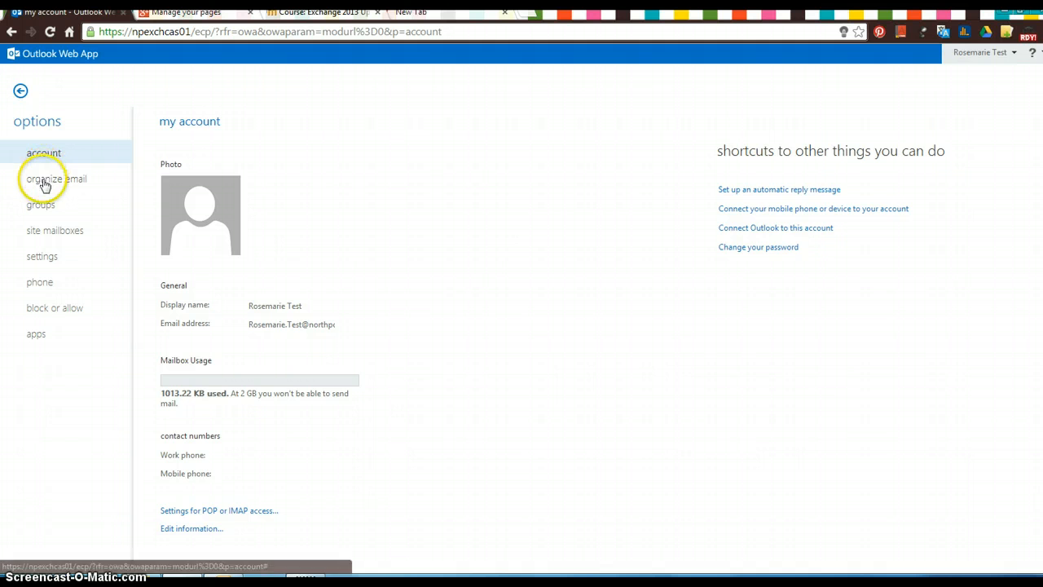
pyautogui.click(71, 185)
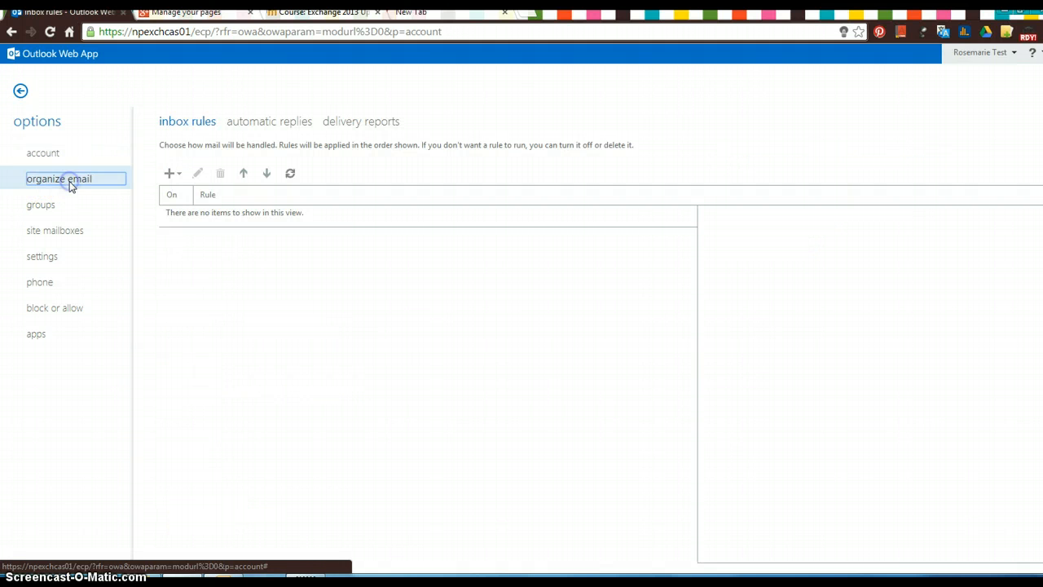
pyautogui.click(180, 185)
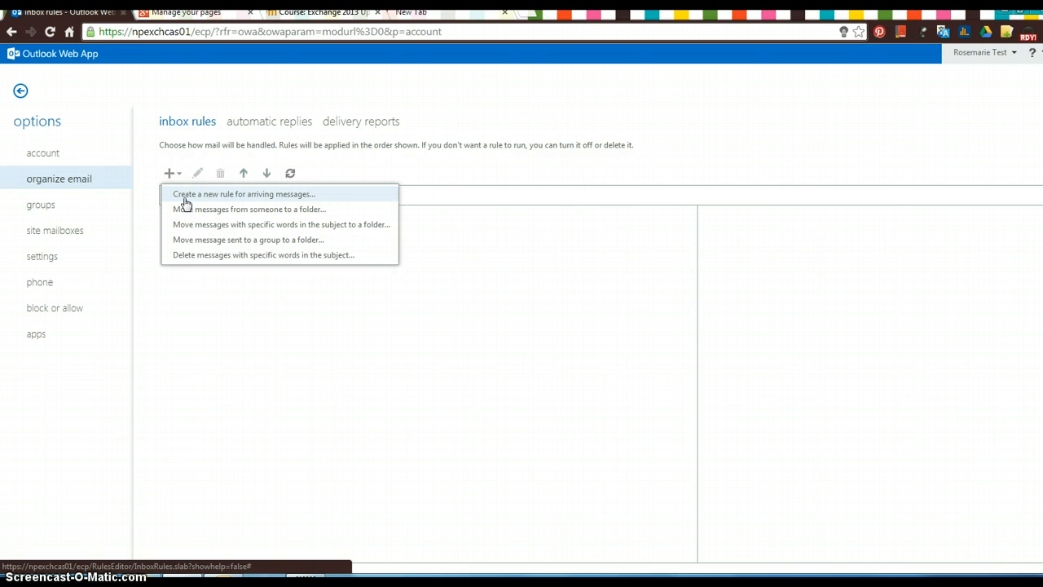
pyautogui.click(184, 197)
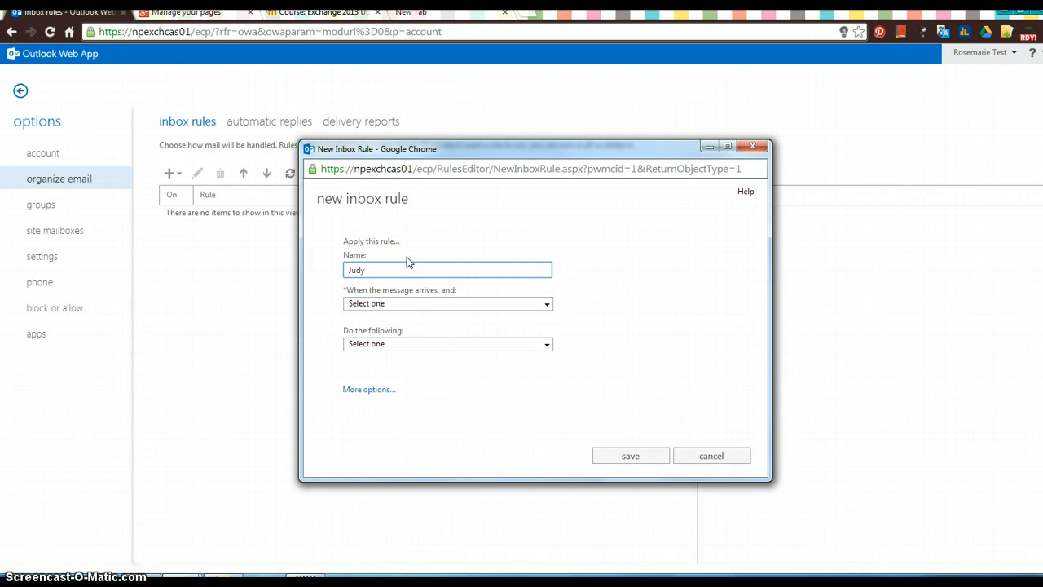
# Step: Set the rule's condition to "It was received from" and choose the intended sender by searching the directory for their first name
pyautogui.click(410, 303)
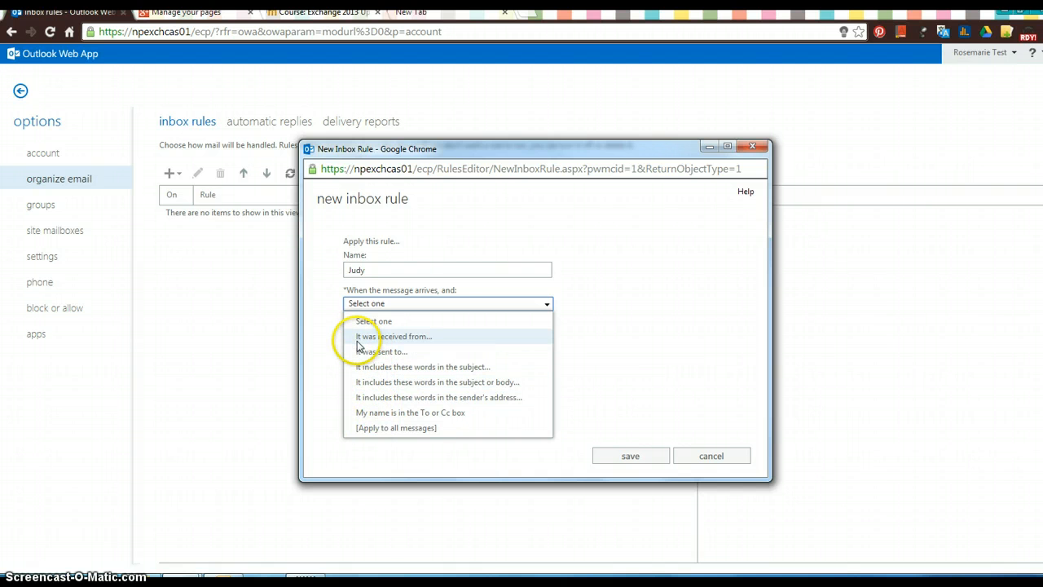
pyautogui.click(408, 337)
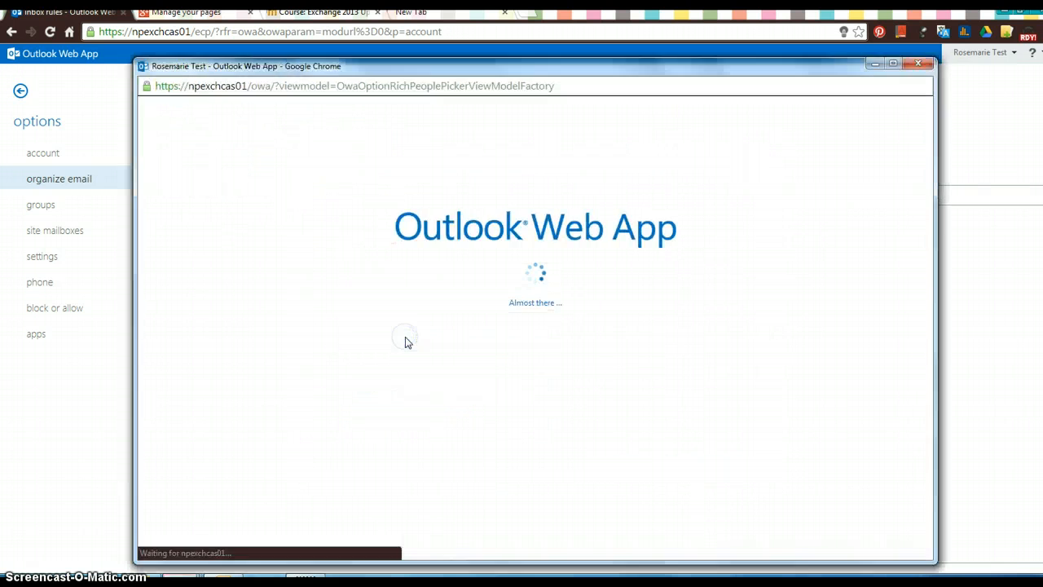
pyautogui.click(247, 188)
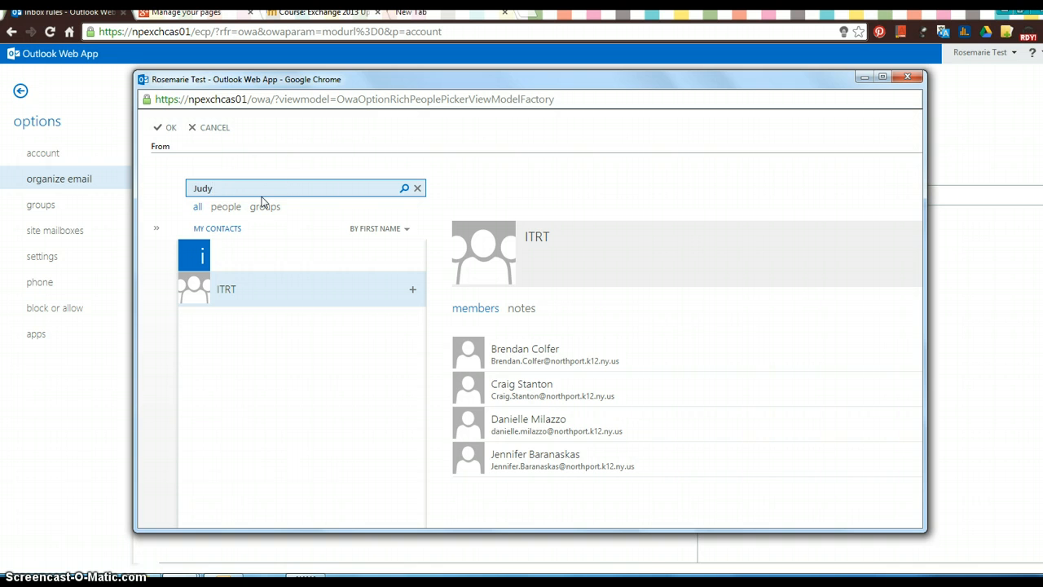
pyautogui.click(405, 189)
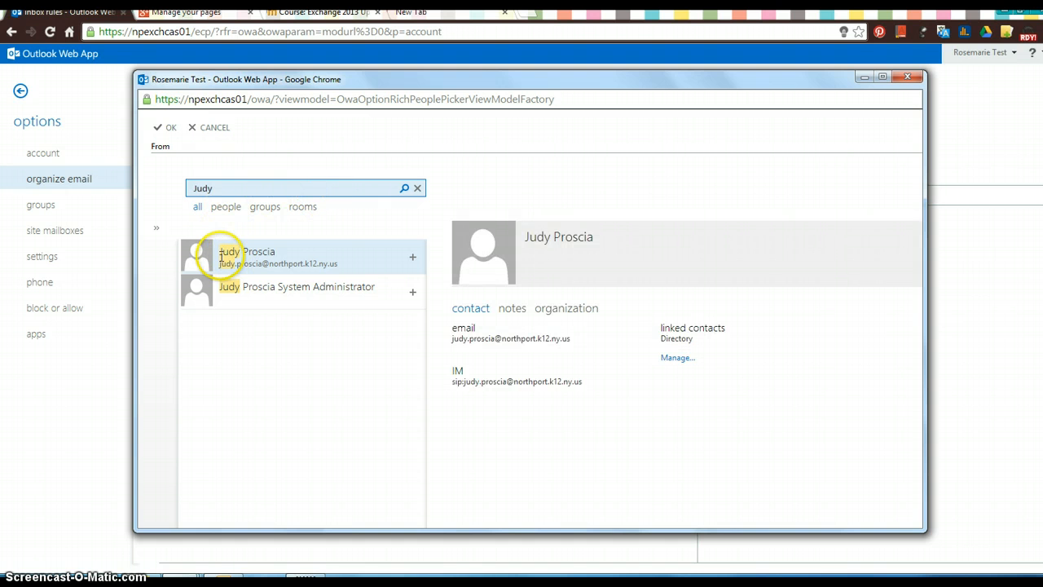
pyautogui.click(413, 257)
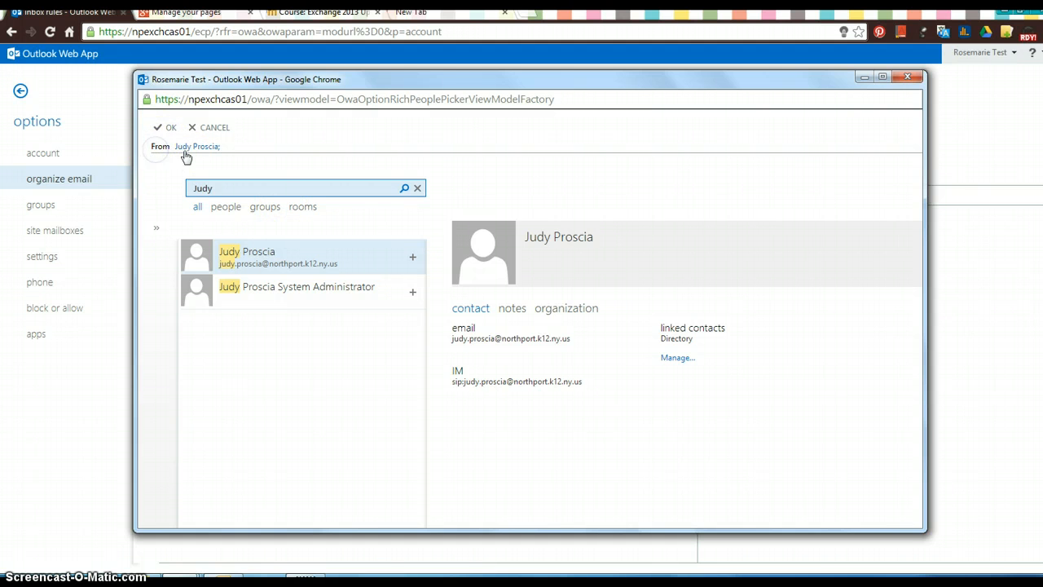
pyautogui.click(168, 130)
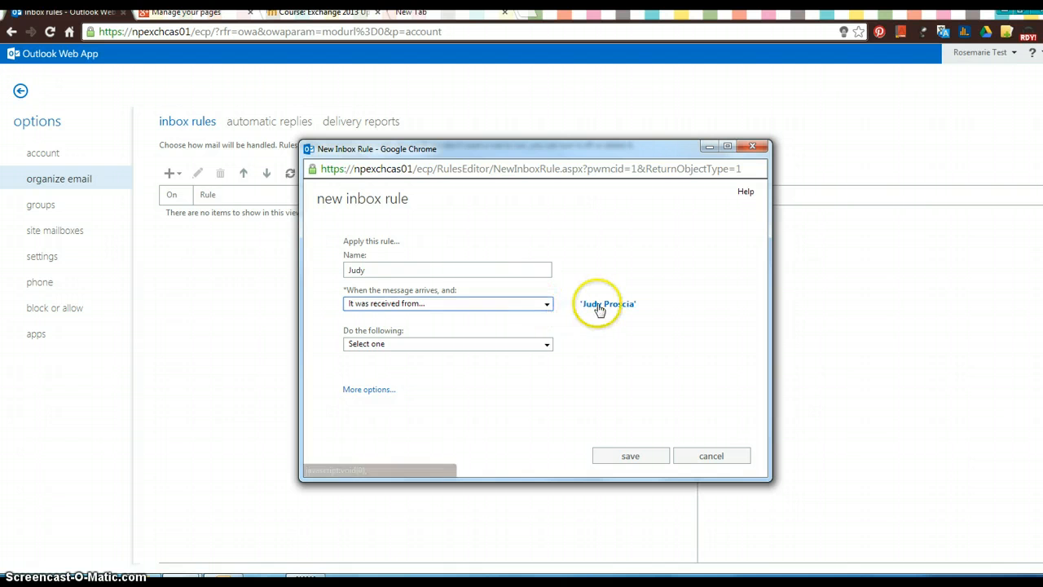
# Step: Set the rule's action to "Move the message to folder" and choose the Inbox subfolder named after the sender
pyautogui.click(400, 346)
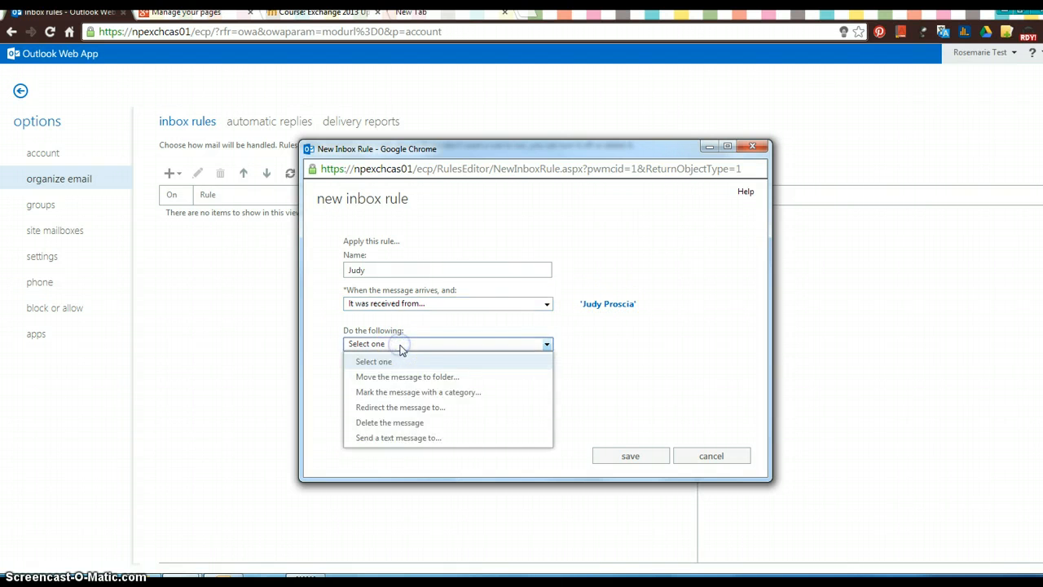
pyautogui.click(427, 380)
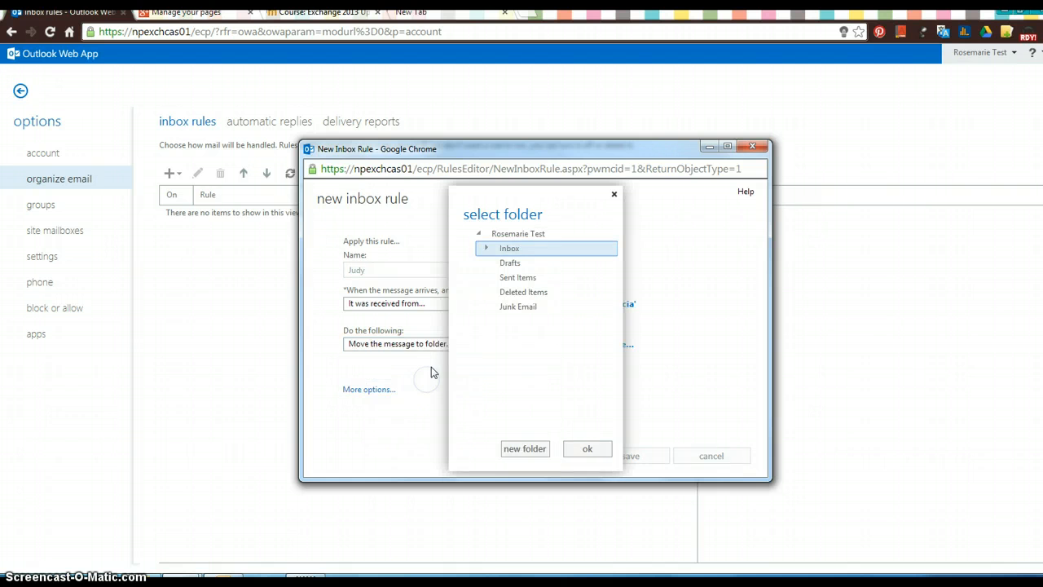
pyautogui.click(487, 249)
pyautogui.click(518, 278)
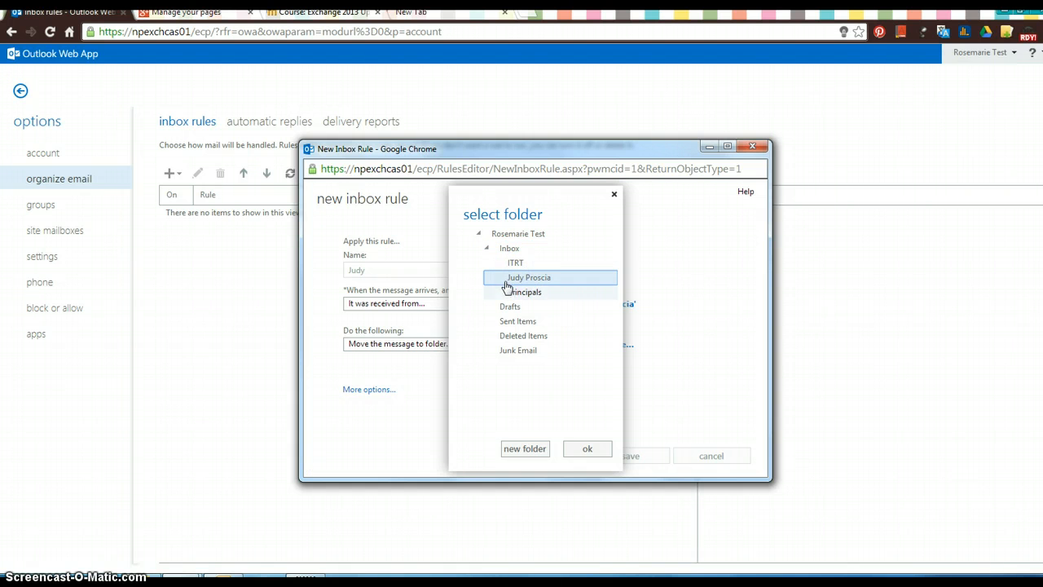
pyautogui.click(596, 448)
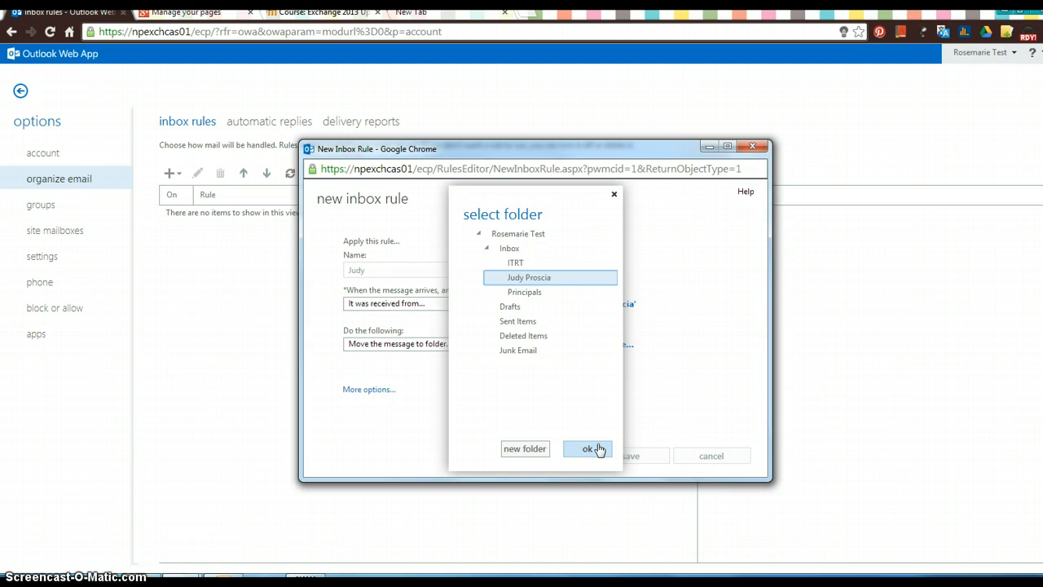
pyautogui.click(596, 448)
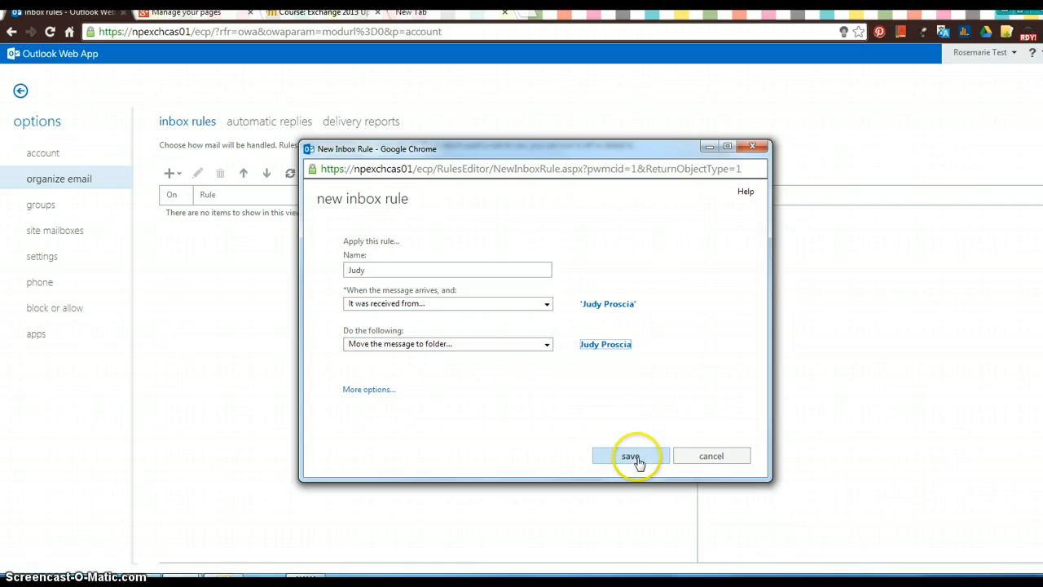
# Step: Save the new inbox rule and select it in the rules list to review its details
pyautogui.click(638, 461)
pyautogui.click(598, 467)
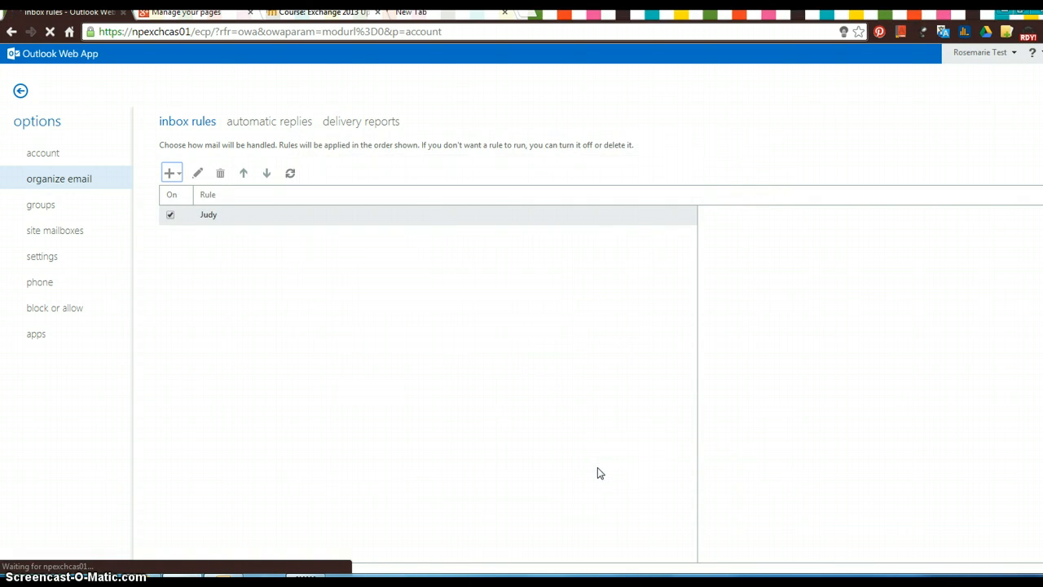
pyautogui.click(298, 249)
pyautogui.click(208, 219)
pyautogui.click(361, 221)
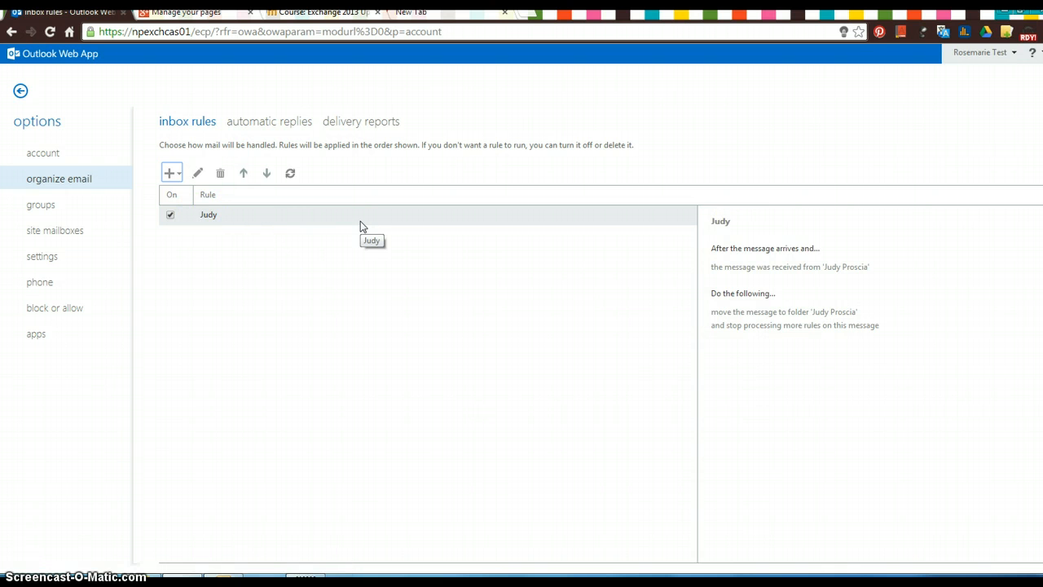
pyautogui.click(279, 281)
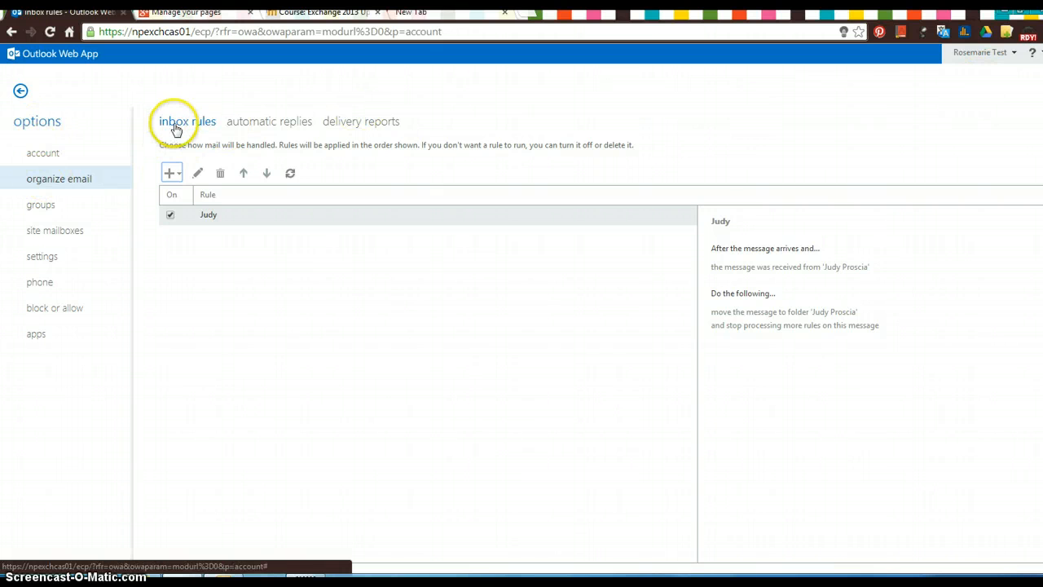
# Step: Create another new rule for arriving messages and name it Principals
pyautogui.click(176, 173)
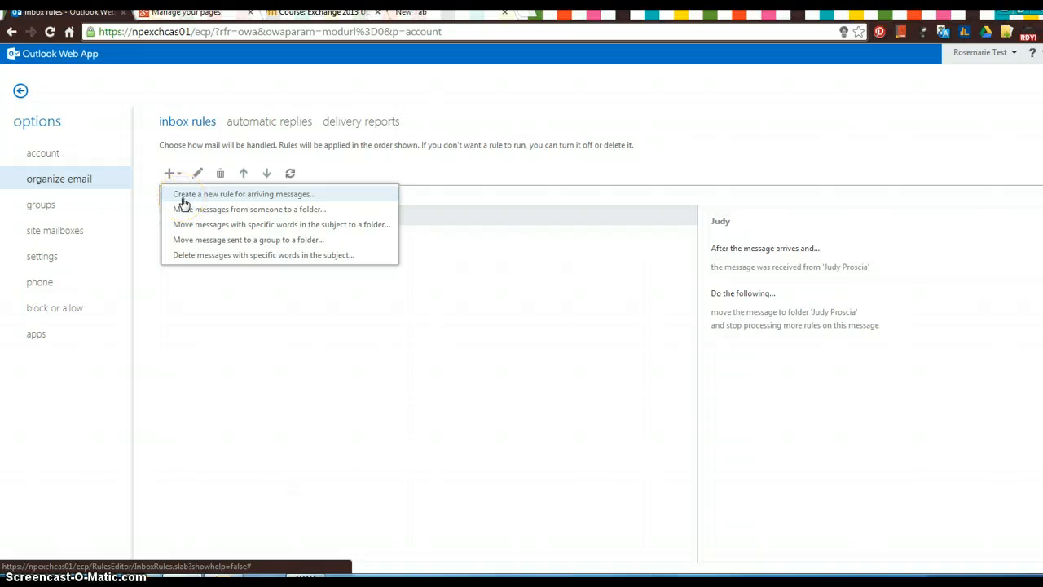
pyautogui.click(183, 196)
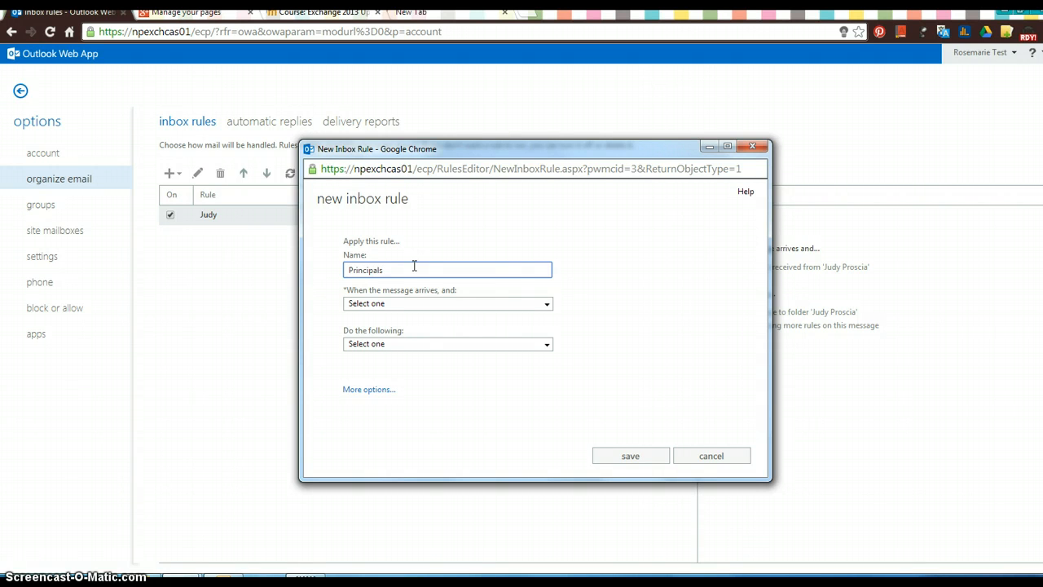
pyautogui.click(414, 266)
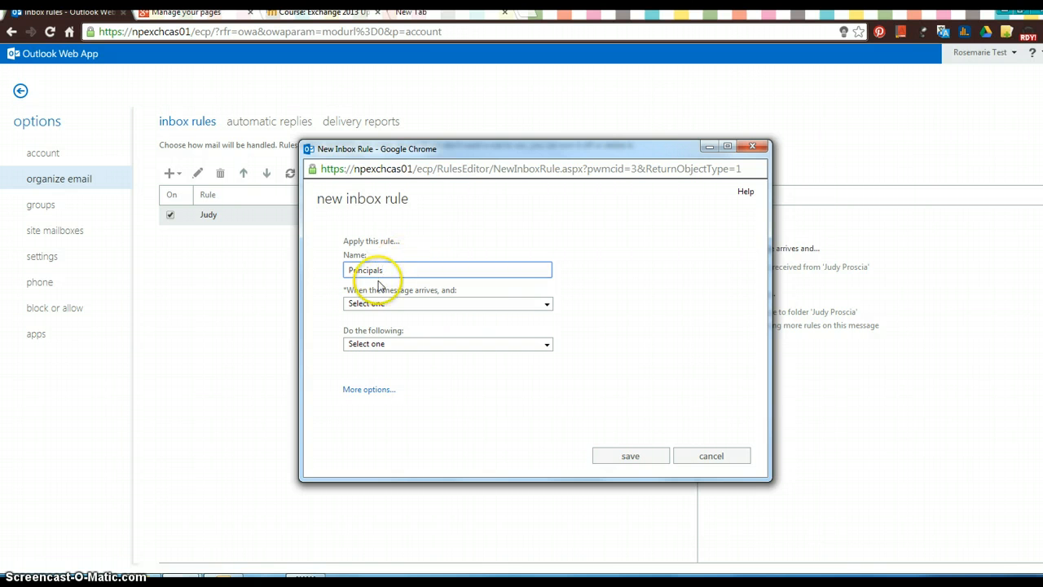
# Step: Set the Principals rule's condition to "It was received from" and add the first principal, found by first name, as a sender
pyautogui.click(356, 306)
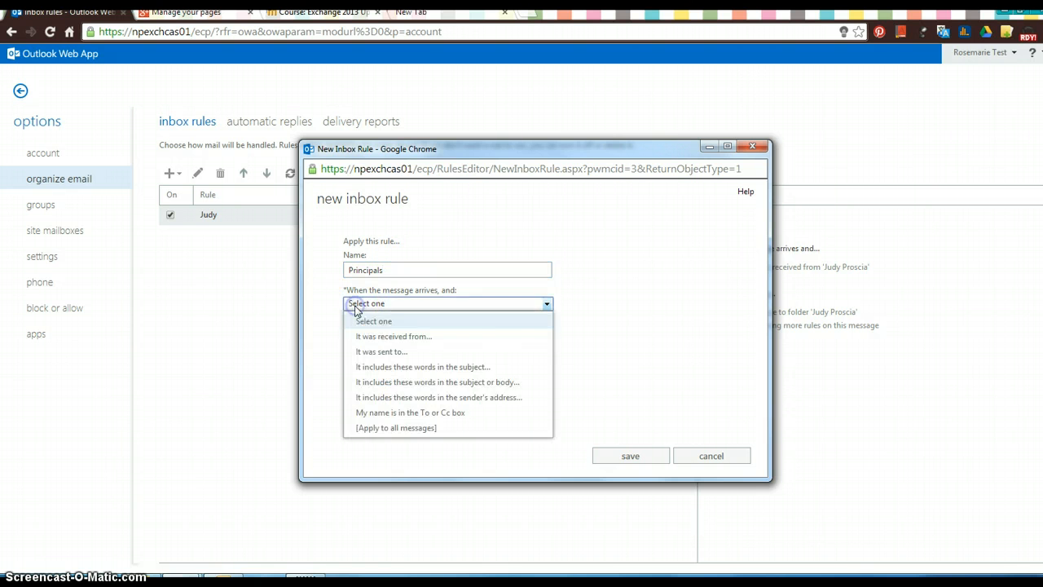
pyautogui.click(364, 339)
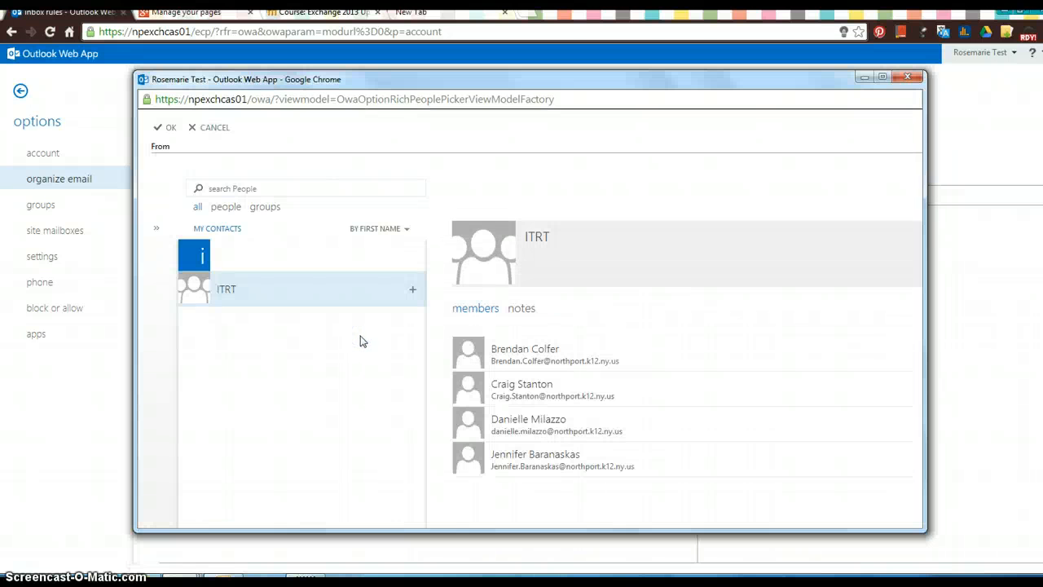
pyautogui.click(259, 189)
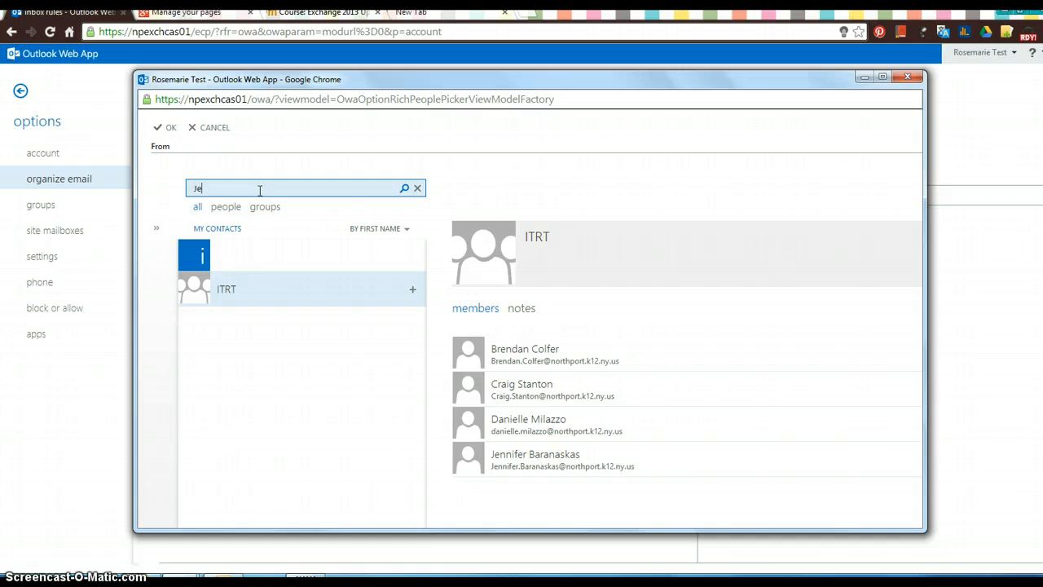
pyautogui.write('Jeff')
pyautogui.click(404, 188)
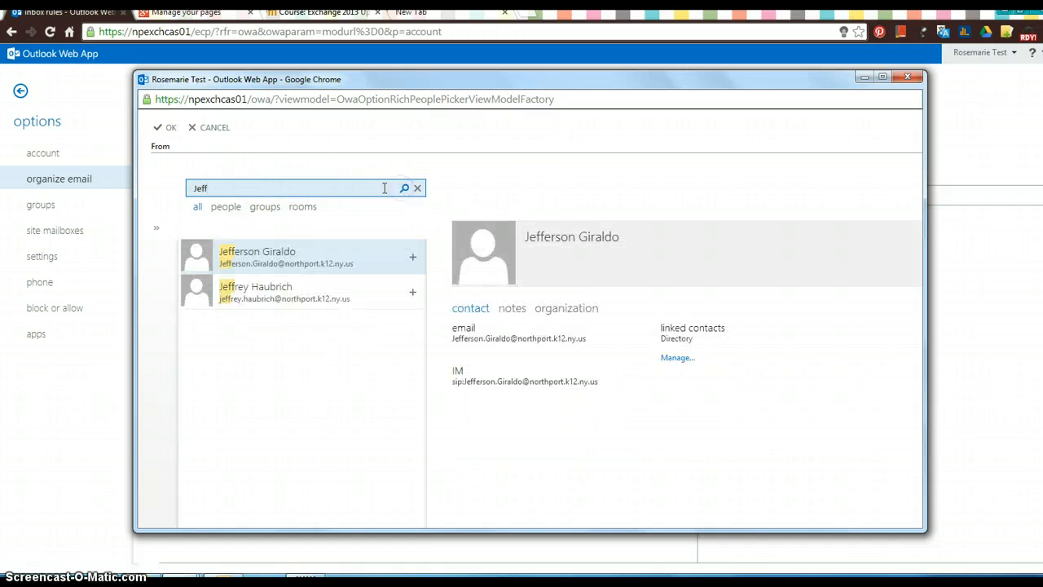
pyautogui.click(415, 294)
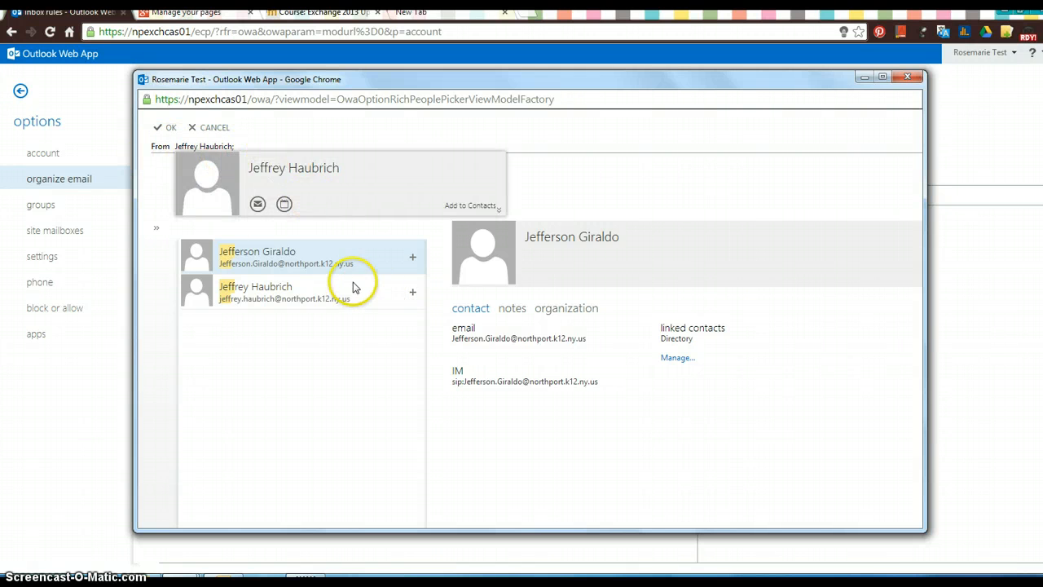
# Step: Search the directory for the second principal's first name and add that person to the rule's senders
pyautogui.moveTo(256, 187); pyautogui.dragTo(165, 189)
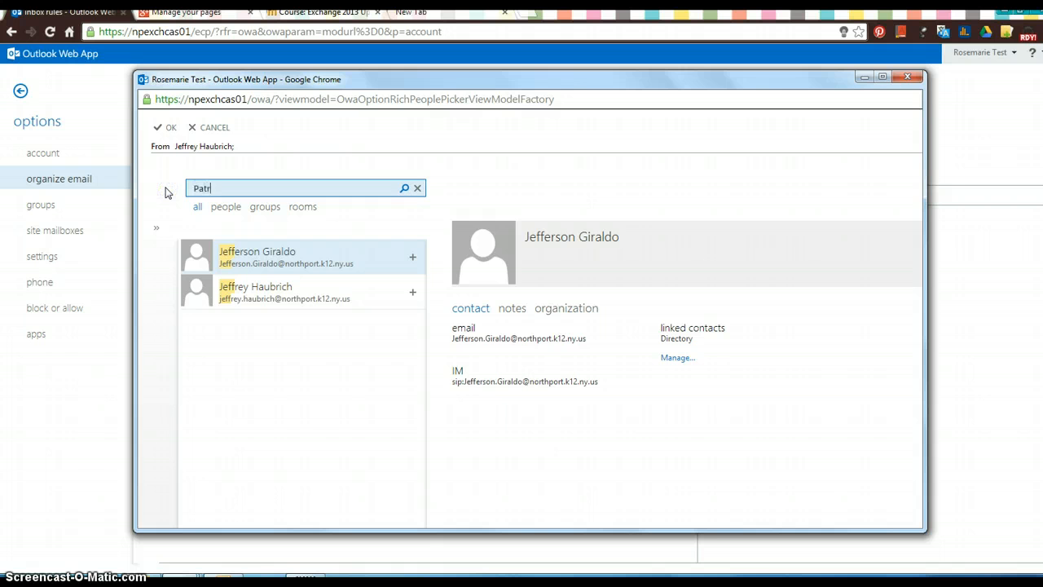
pyautogui.write('Patricia')
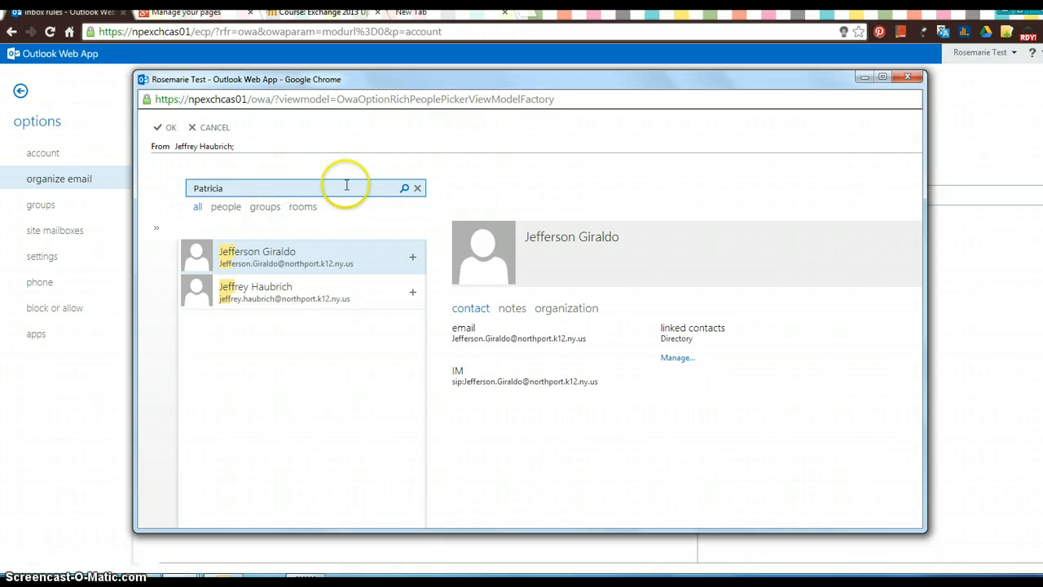
pyautogui.click(404, 189)
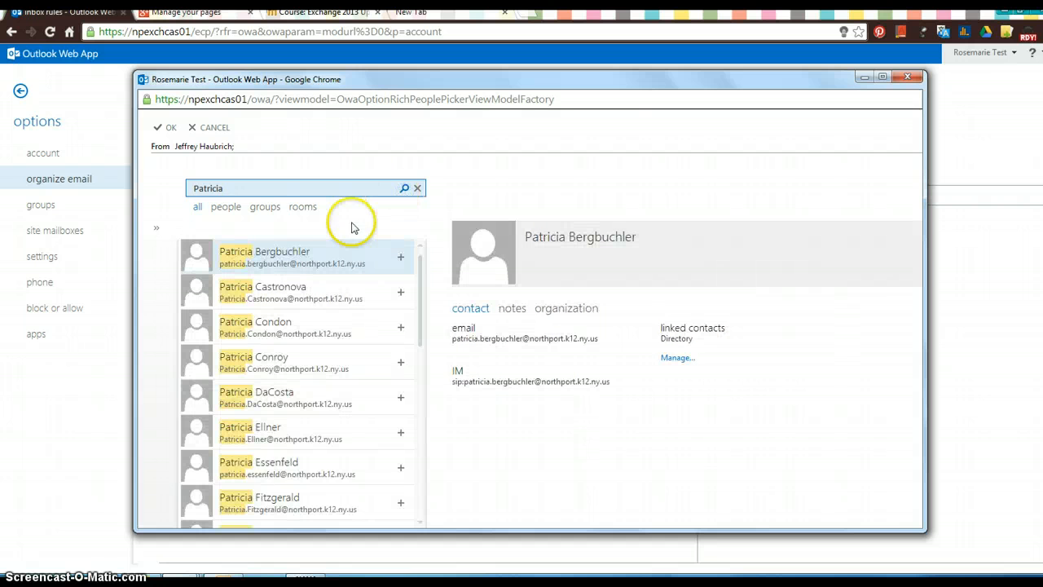
pyautogui.click(400, 467)
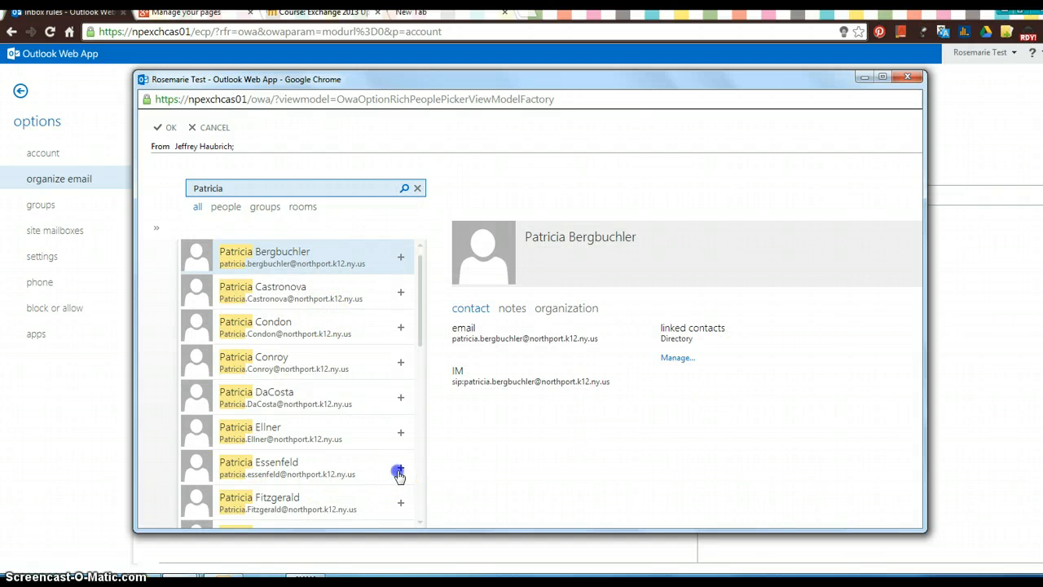
# Step: Find the third principal by first name, add that person to the senders, and accept the sender list
pyautogui.moveTo(259, 186); pyautogui.dragTo(174, 189)
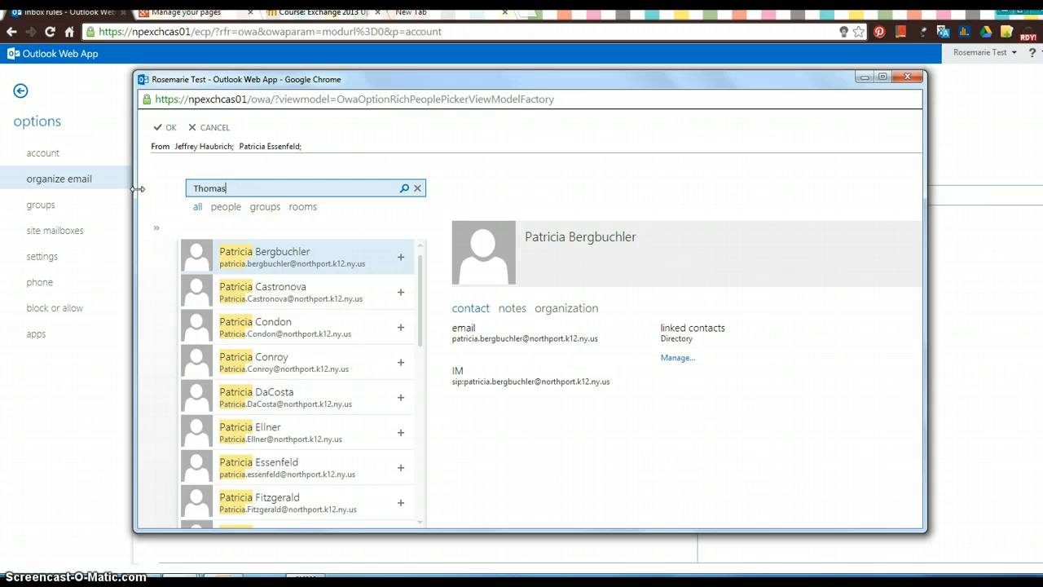
pyautogui.click(402, 190)
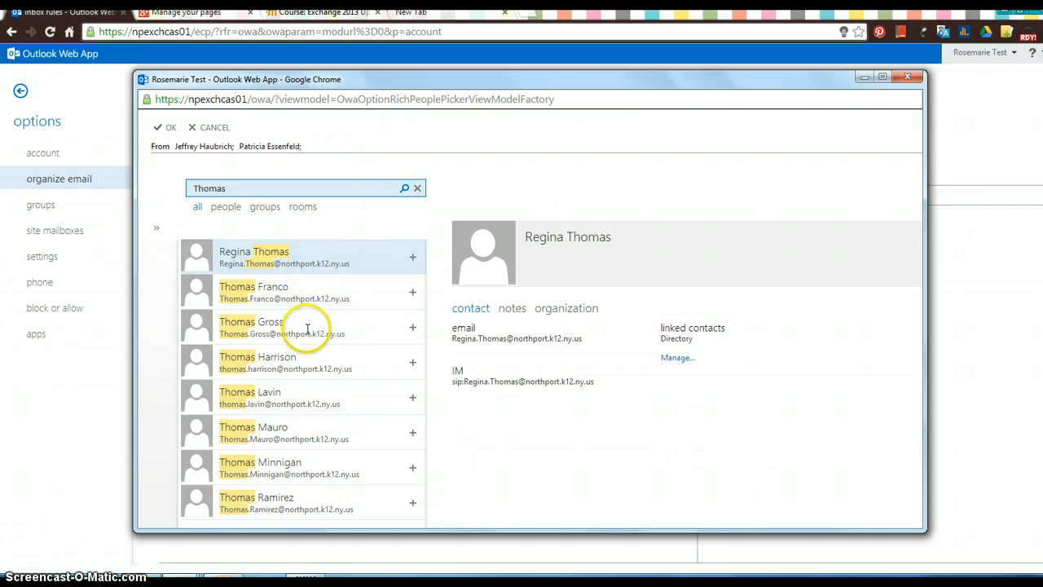
pyautogui.click(413, 362)
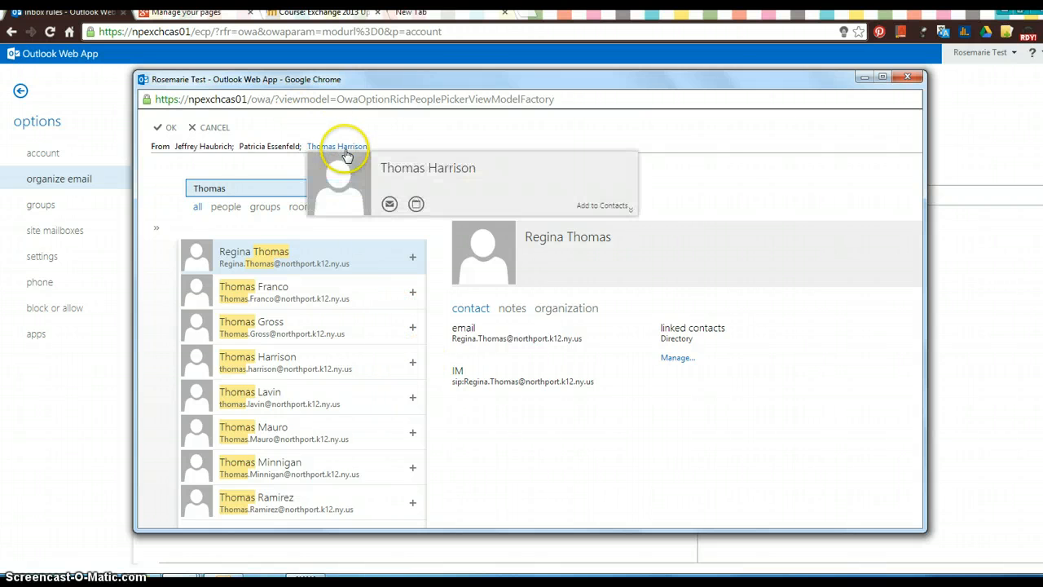
pyautogui.click(159, 128)
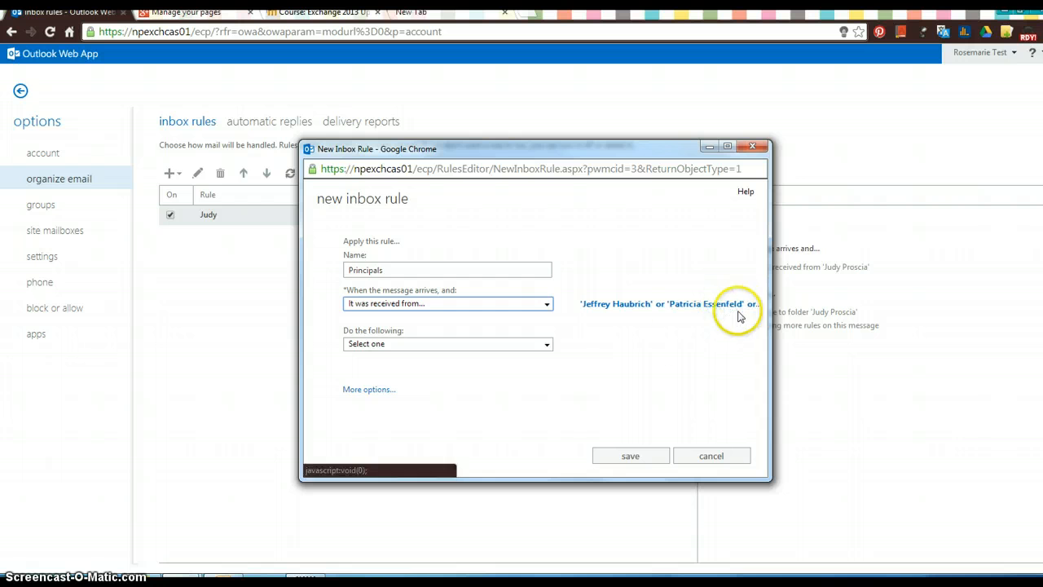
# Step: Make the Principals rule move messages to the Principals folder under Inbox and save the rule
pyautogui.click(374, 346)
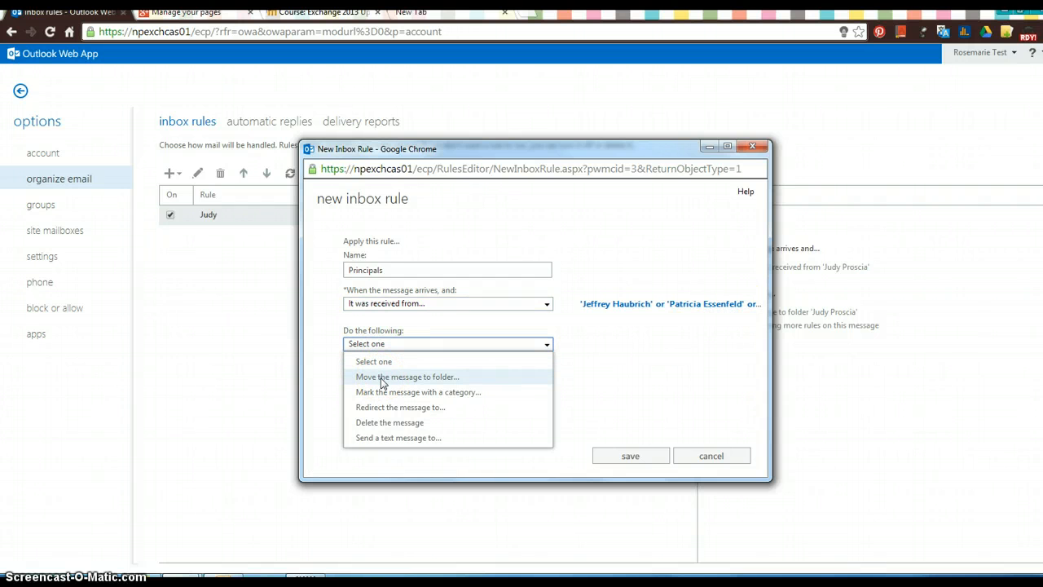
pyautogui.click(382, 378)
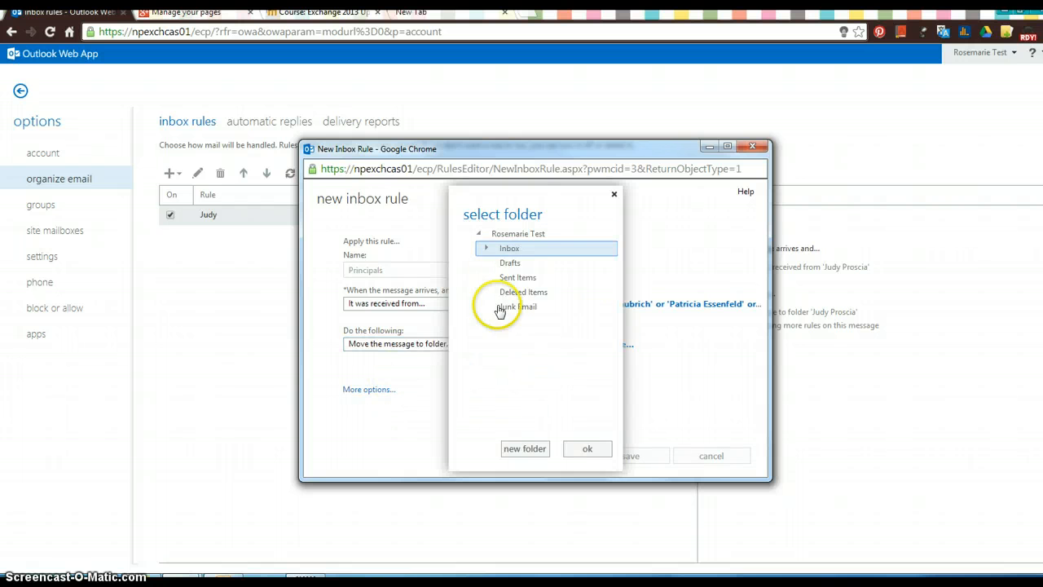
pyautogui.click(487, 248)
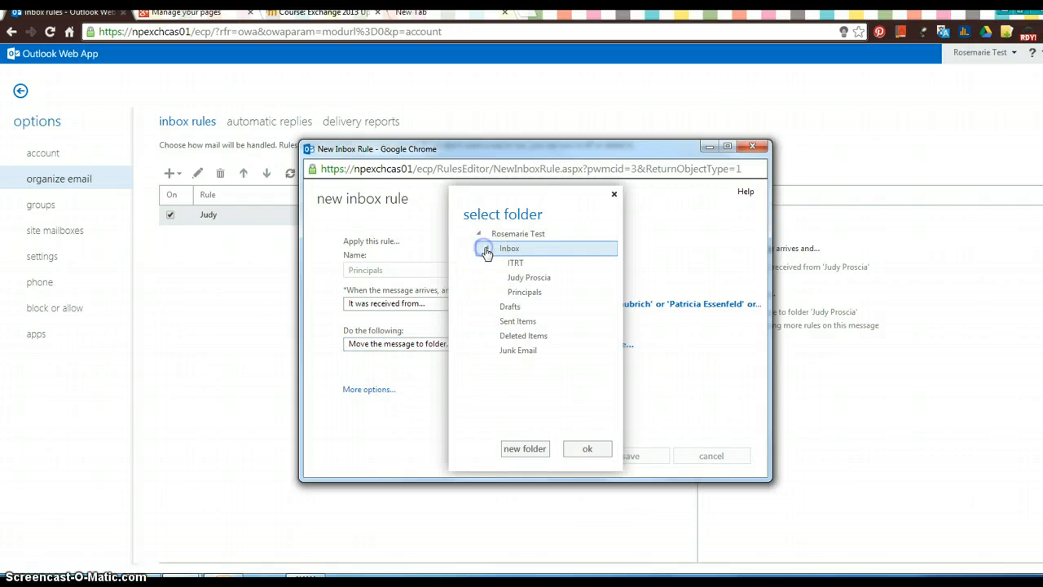
pyautogui.click(524, 292)
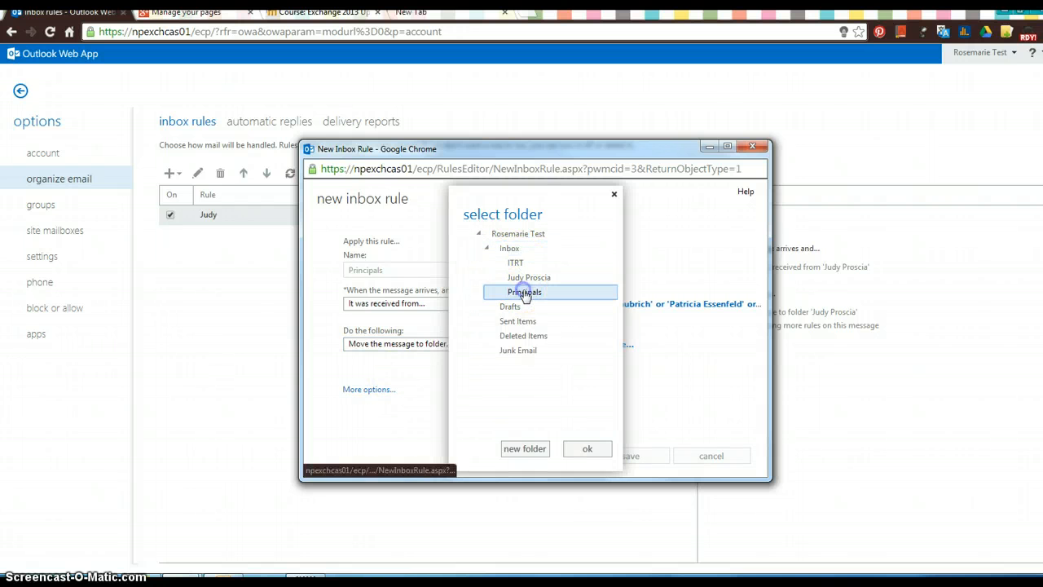
pyautogui.click(587, 450)
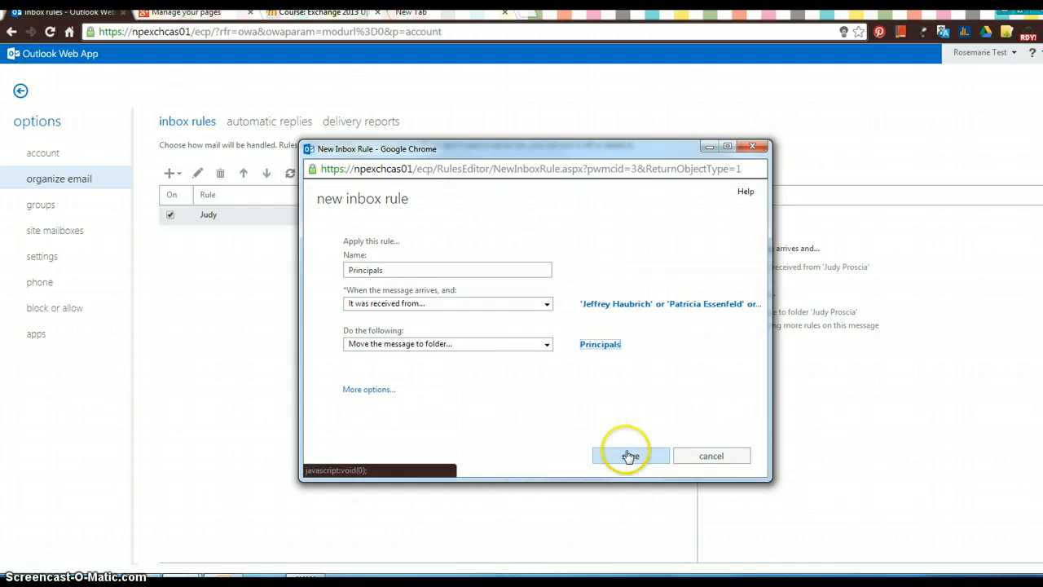
pyautogui.click(631, 458)
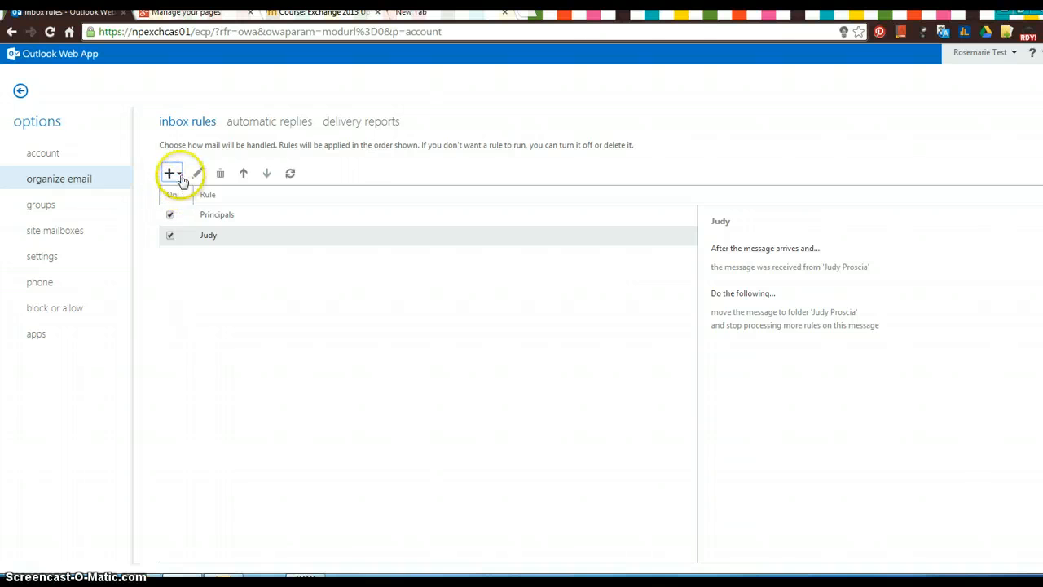
# Step: Return to the mailbox, reopen the inbox rules in the mail options, and create a new rule for arriving messages named 4th Grade
pyautogui.click(19, 92)
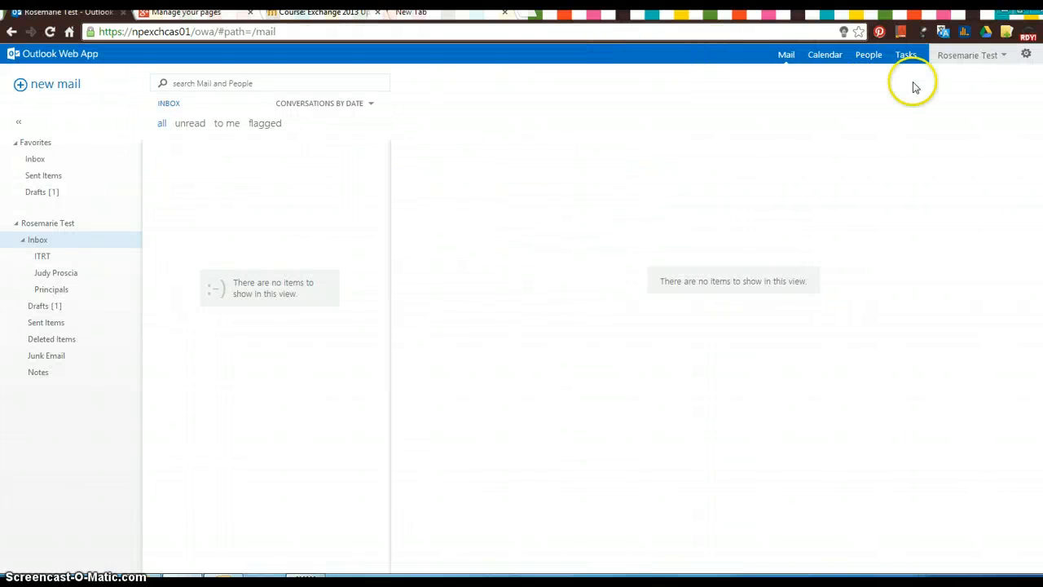
pyautogui.click(1025, 60)
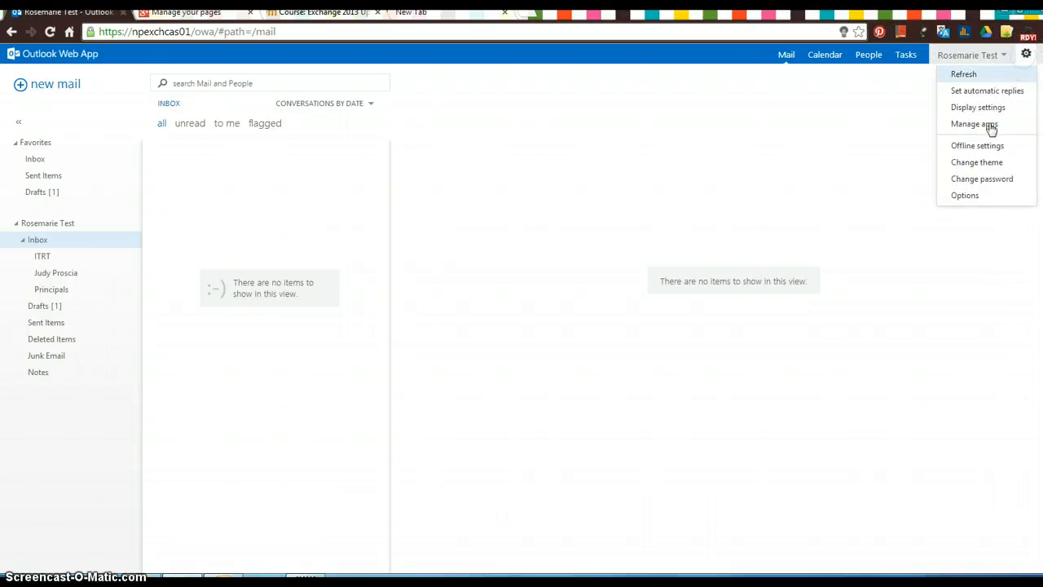
pyautogui.click(983, 196)
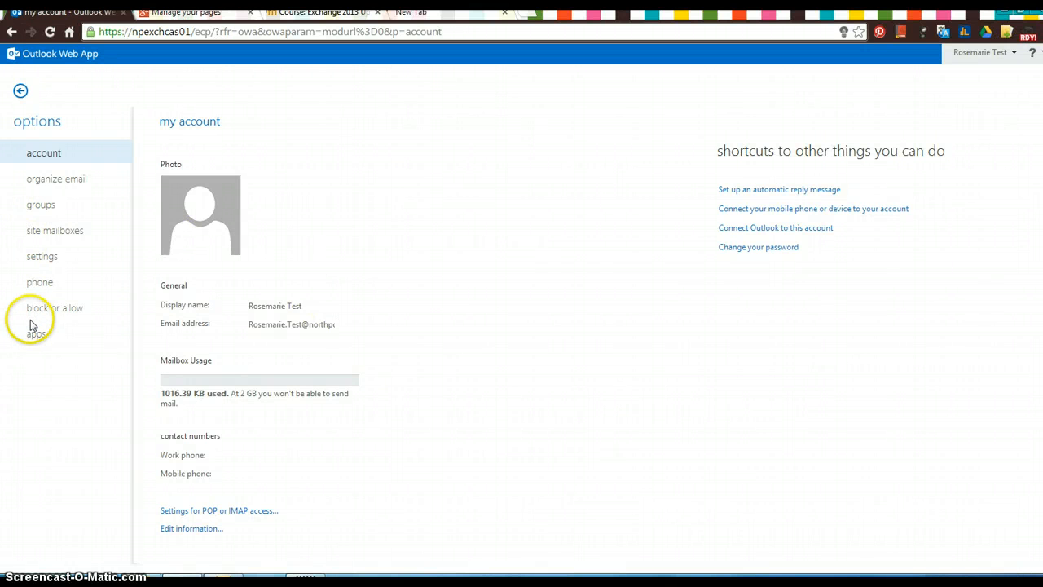
pyautogui.click(36, 187)
pyautogui.click(172, 175)
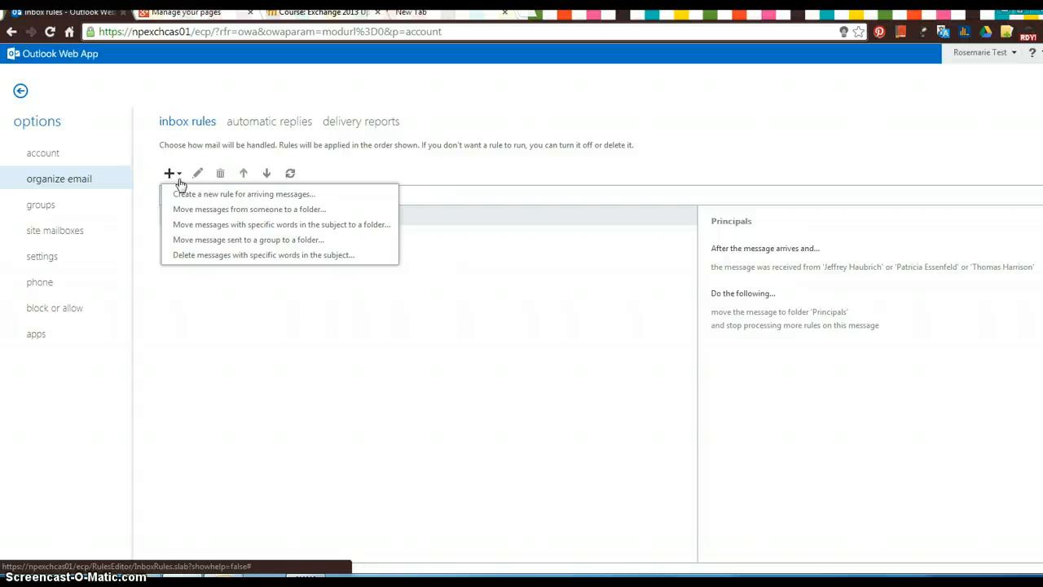
pyautogui.click(181, 194)
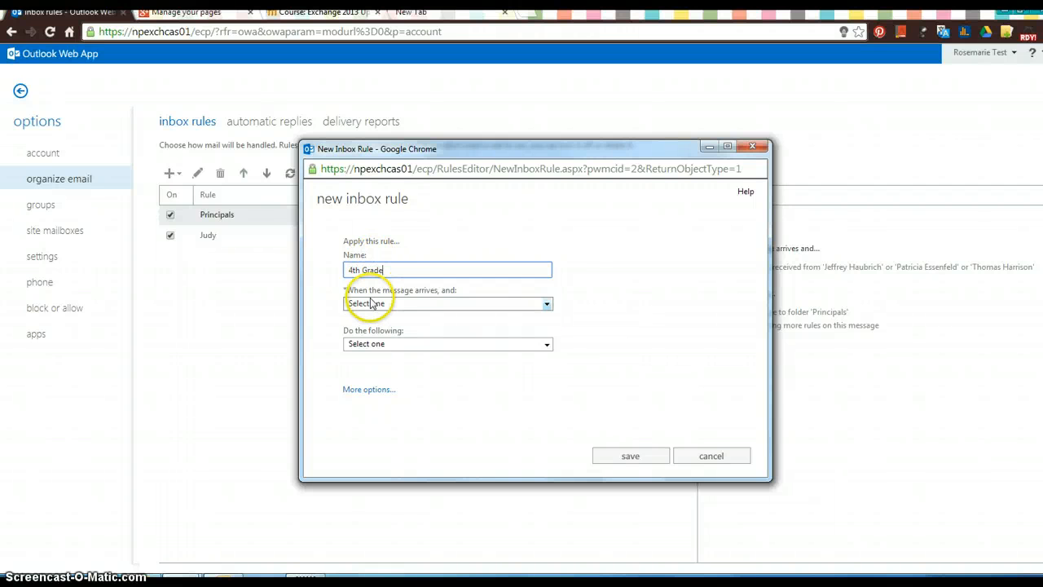
# Step: Set the 4th Grade rule's condition to "It was received from" and search the directory for "laur"
pyautogui.click(422, 306)
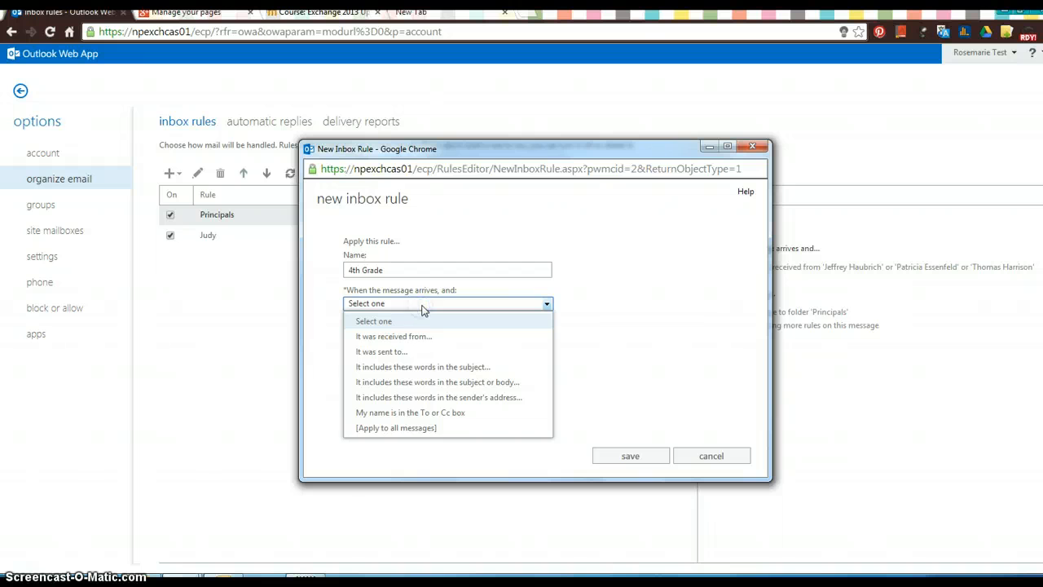
pyautogui.click(408, 337)
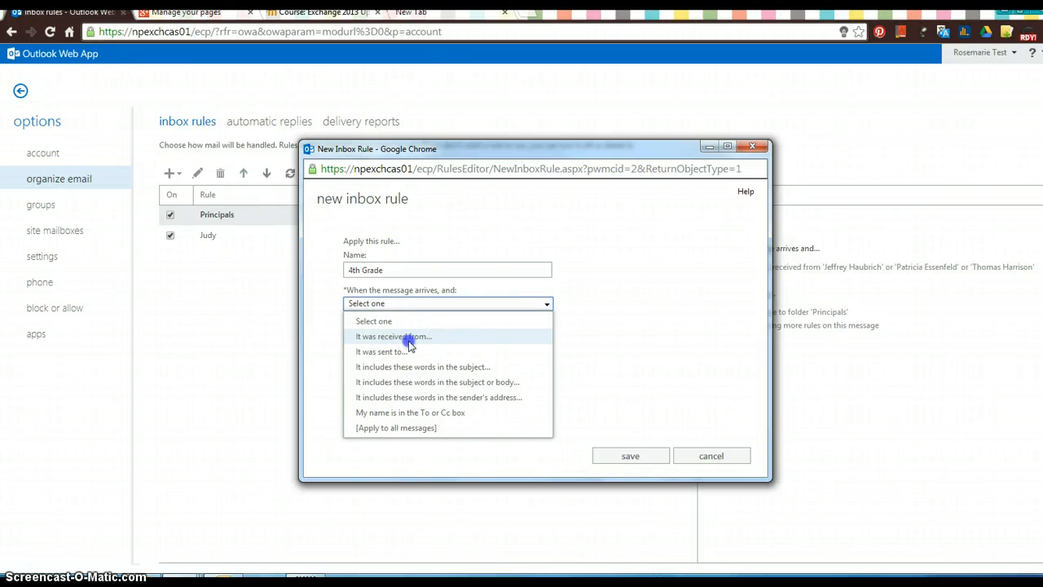
pyautogui.click(255, 187)
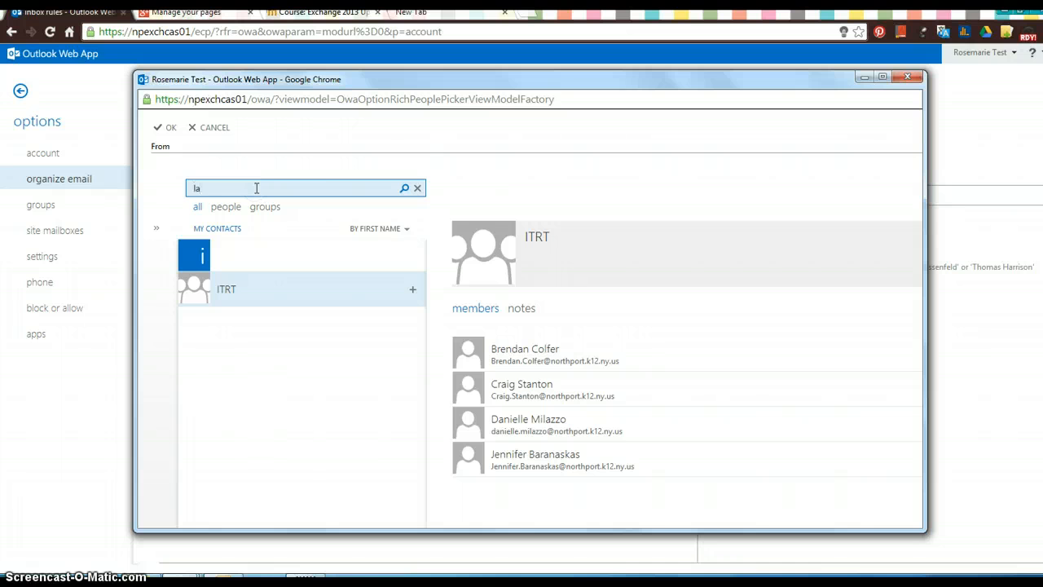
pyautogui.click(405, 188)
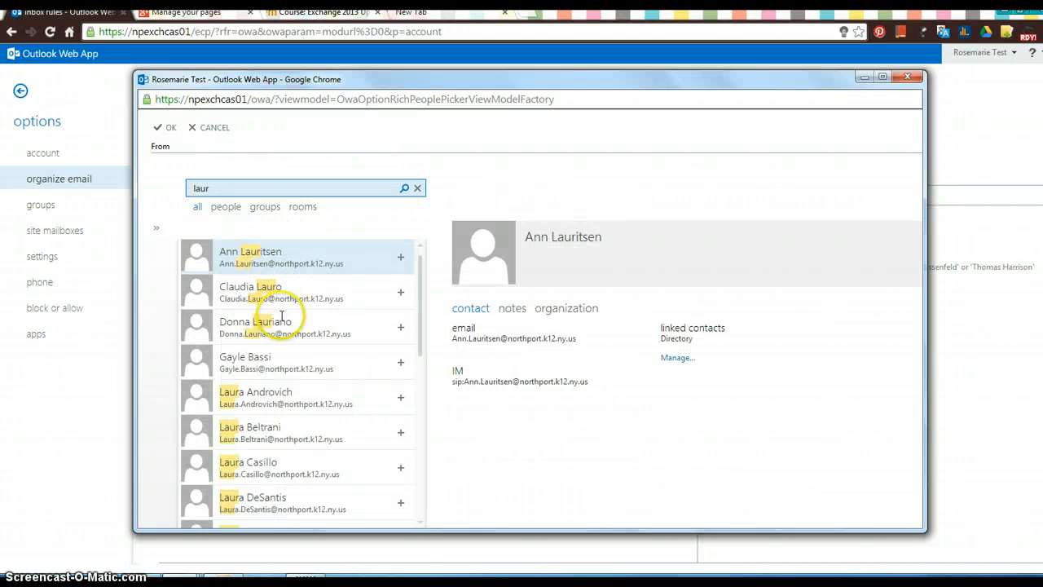
# Step: Add four people from the search results as the rule's senders and accept the sender list
pyautogui.scroll(-1, 287, 465)
pyautogui.scroll(-3, 287, 466)
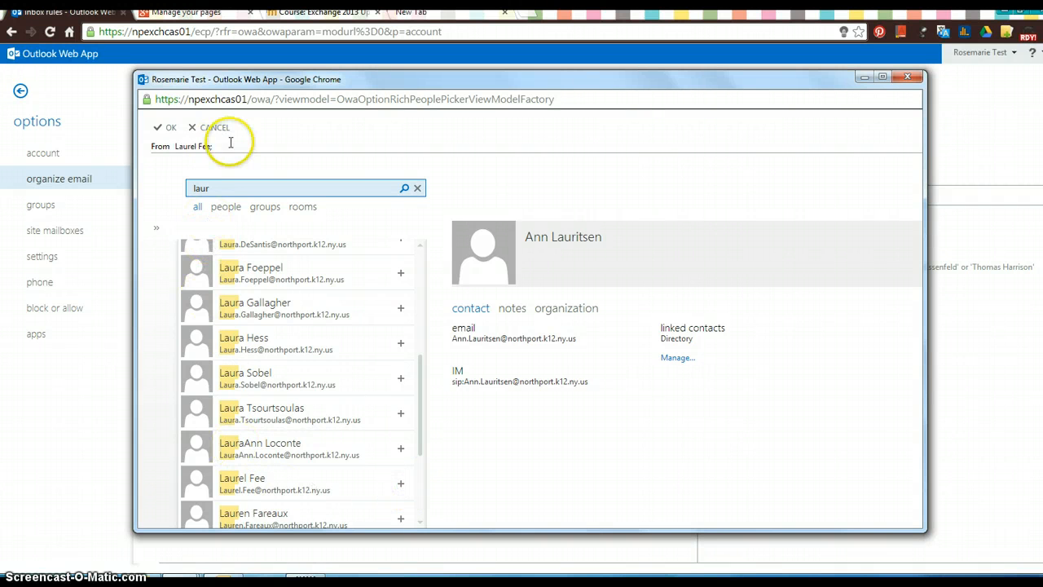
pyautogui.click(400, 308)
pyautogui.click(400, 343)
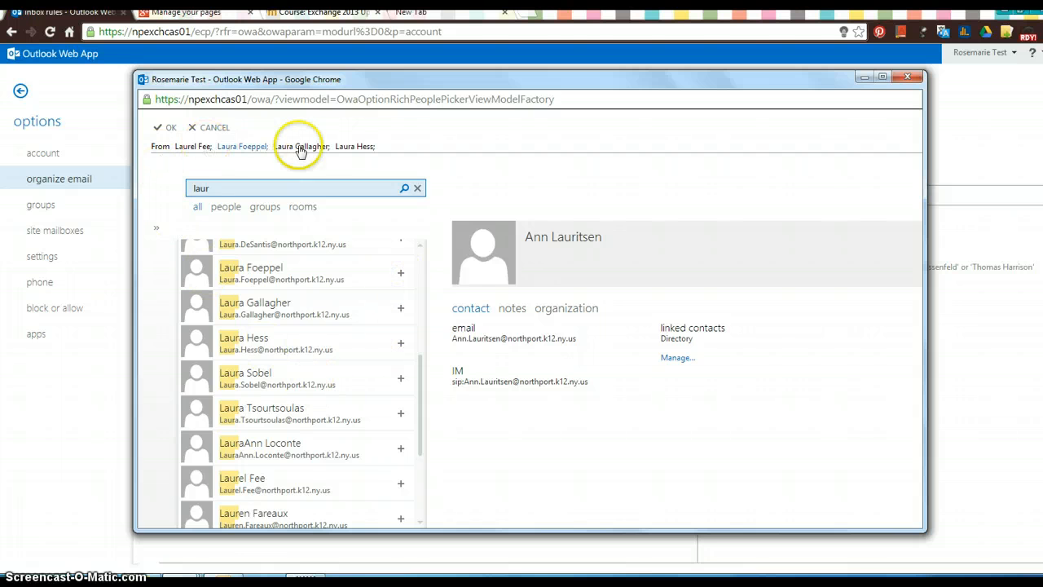
pyautogui.click(164, 128)
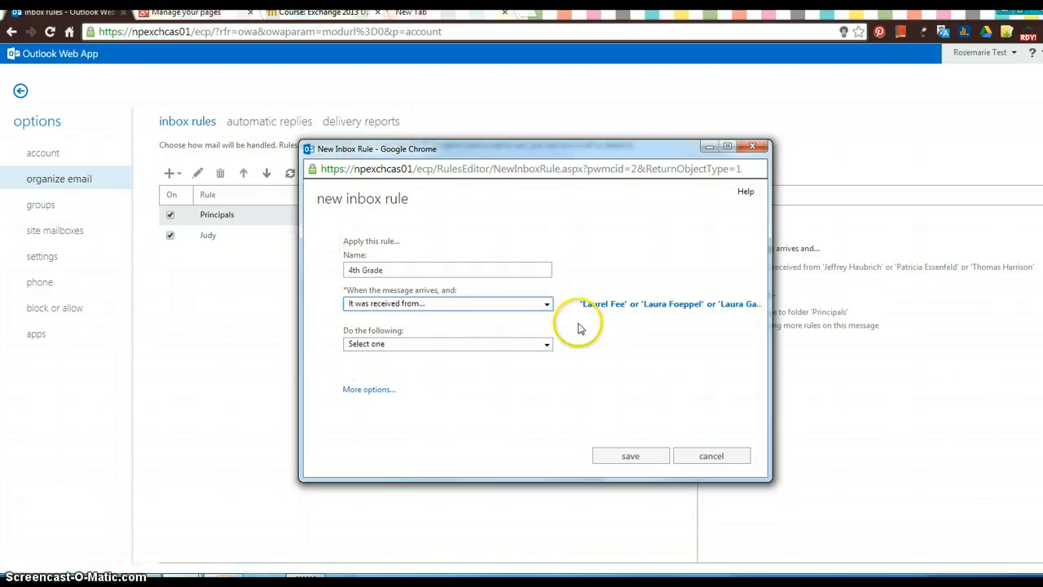
# Step: Make the rule move messages to a new folder named 4th Grade, created under Inbox, and save the rule
pyautogui.click(547, 343)
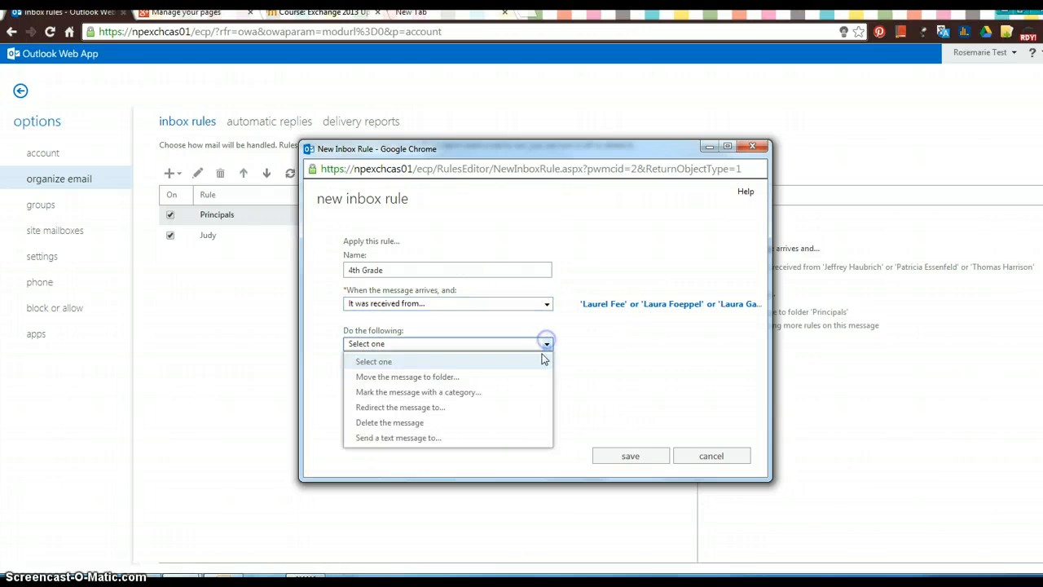
pyautogui.click(532, 376)
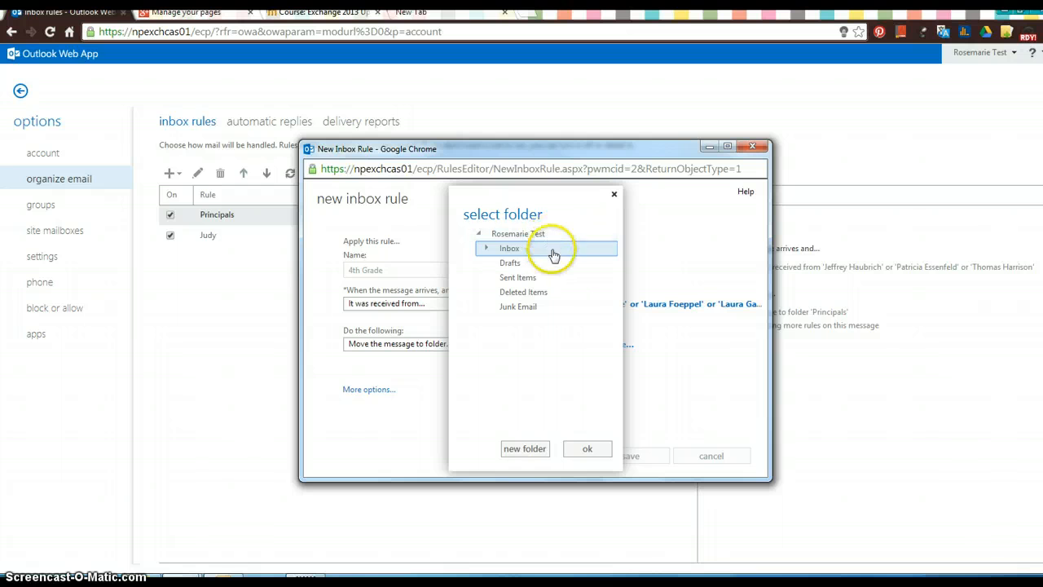
pyautogui.click(487, 248)
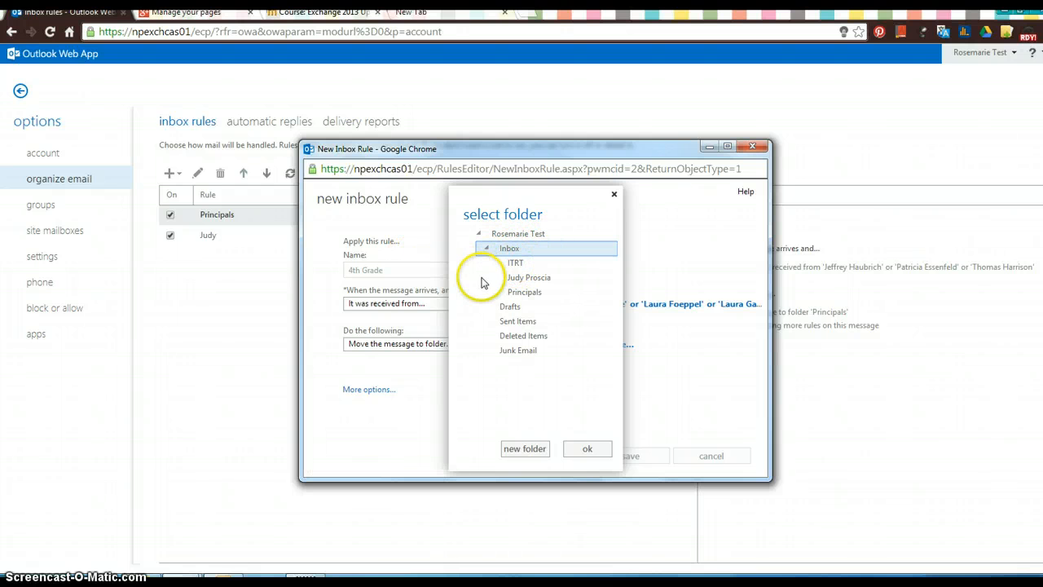
pyautogui.click(526, 450)
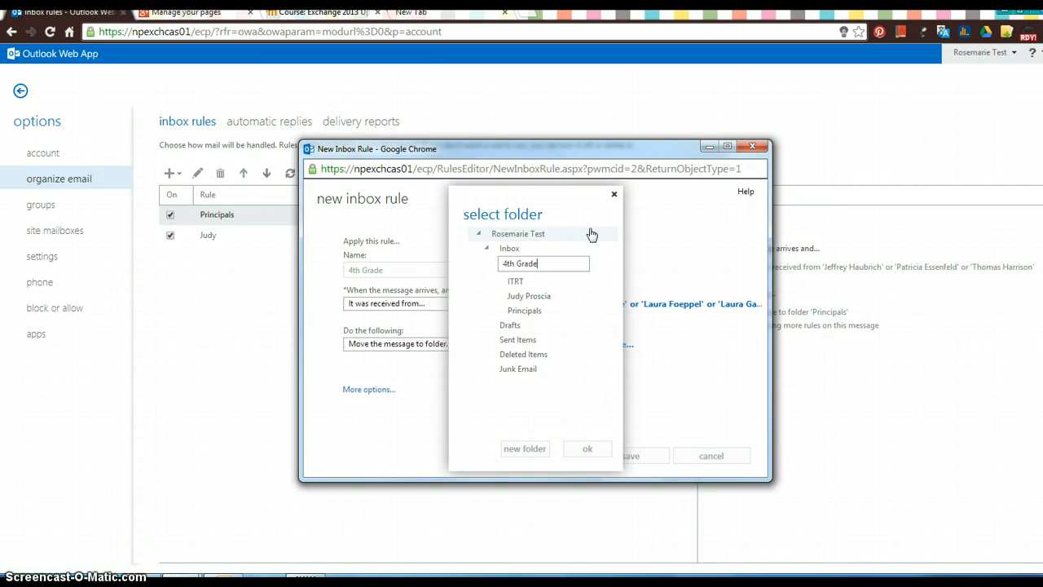
pyautogui.click(607, 340)
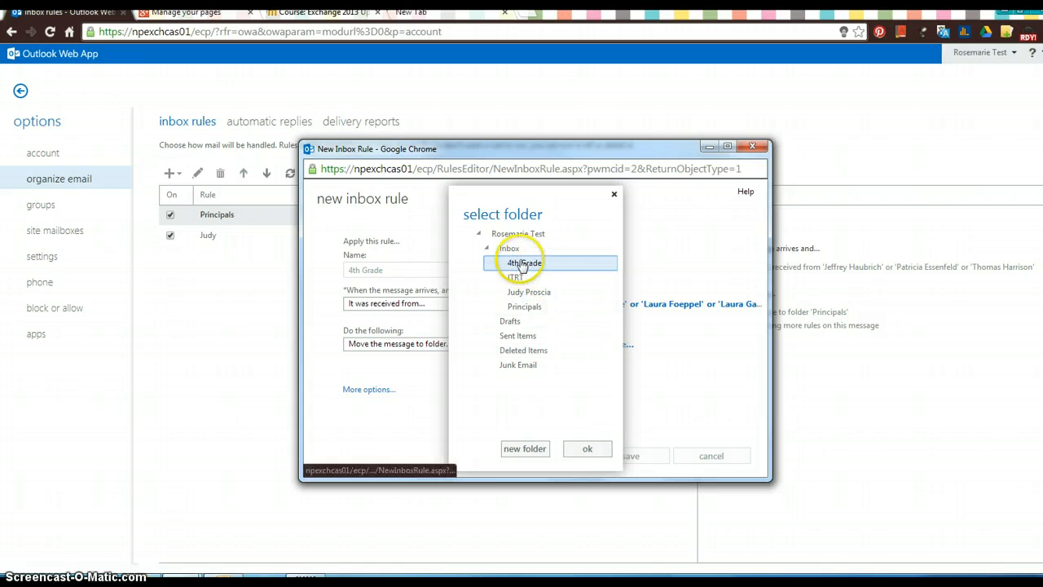
pyautogui.click(590, 449)
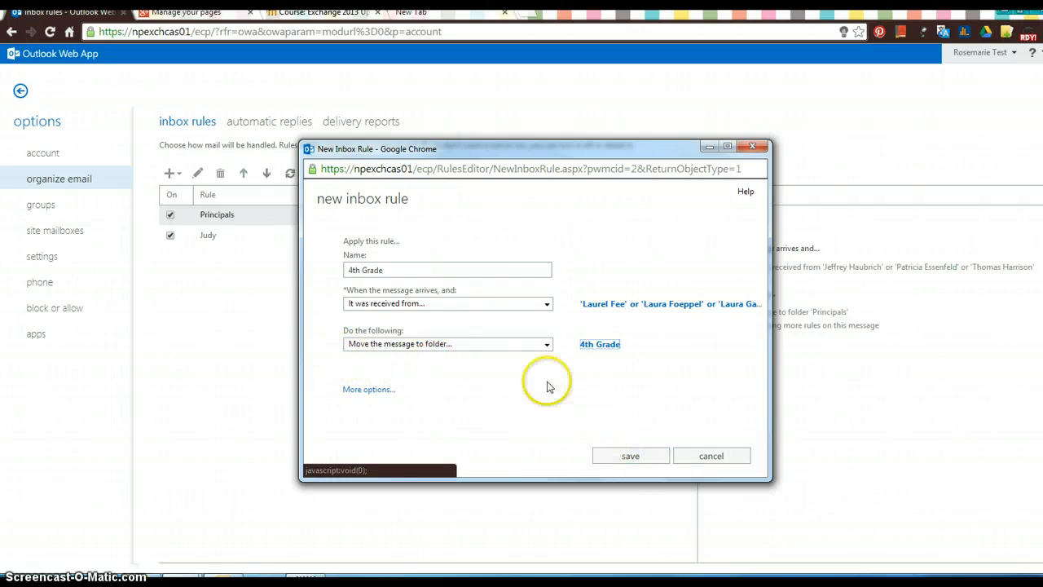
pyautogui.click(624, 456)
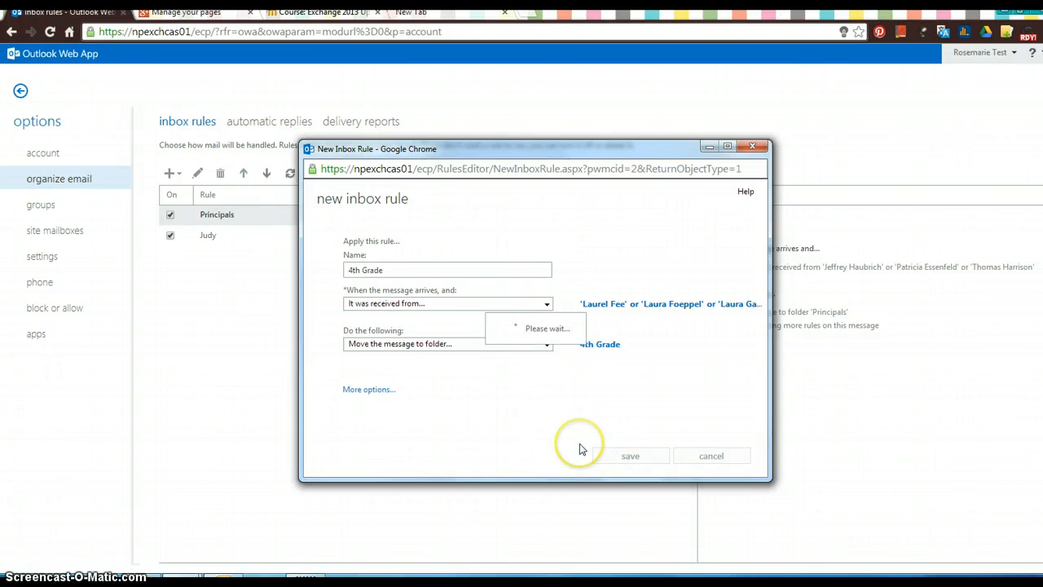
# Step: Return to the mailbox, view the new 4th Grade folder's contents, and go back to the Inbox
pyautogui.click(21, 91)
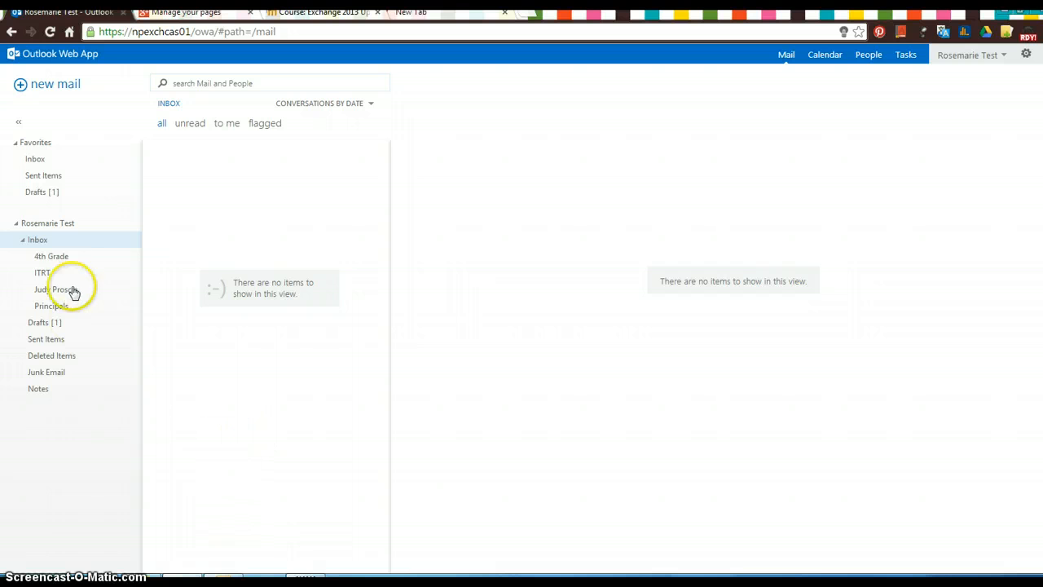
pyautogui.click(57, 258)
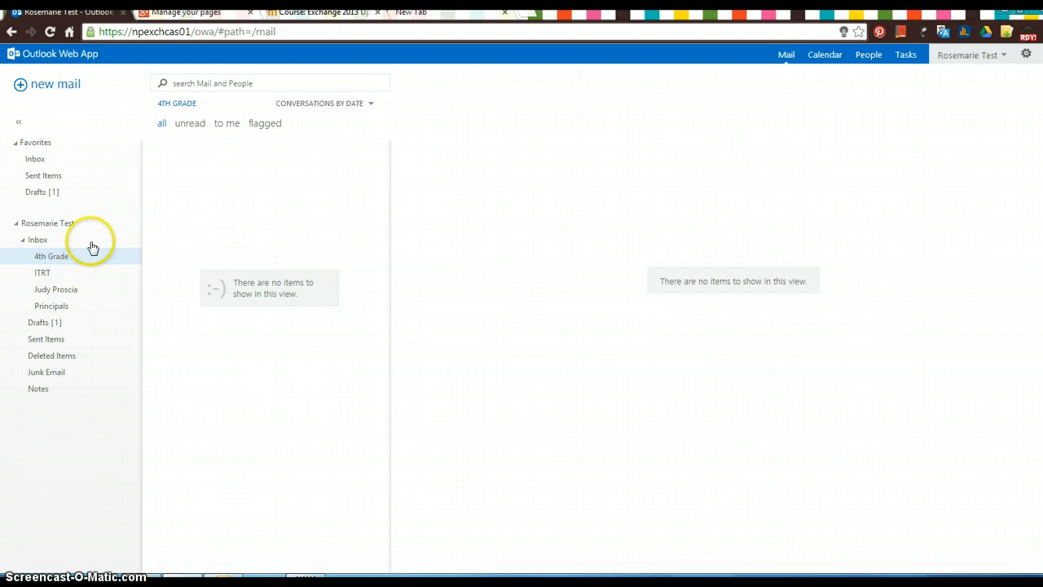
pyautogui.click(39, 239)
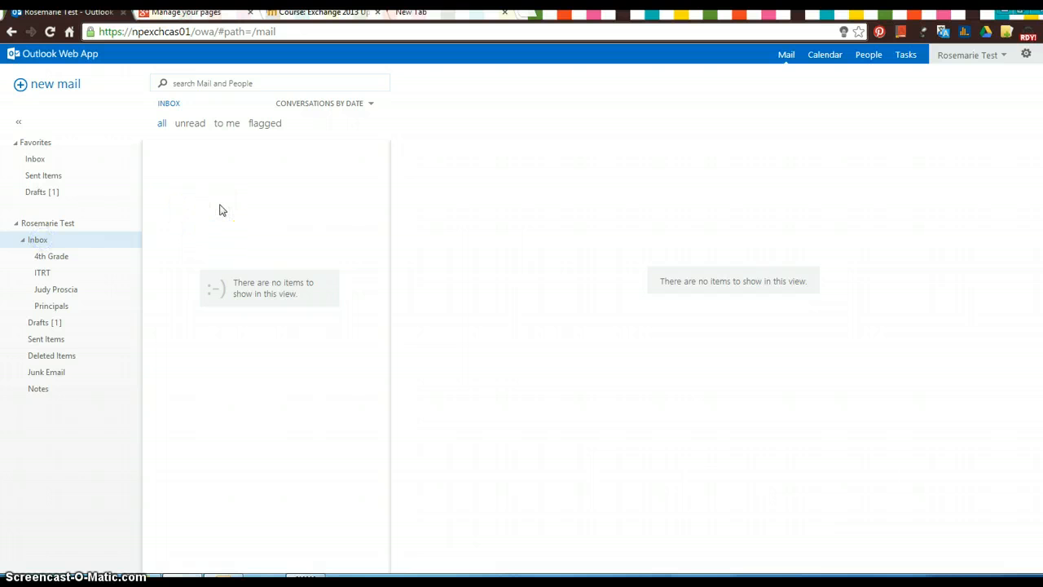